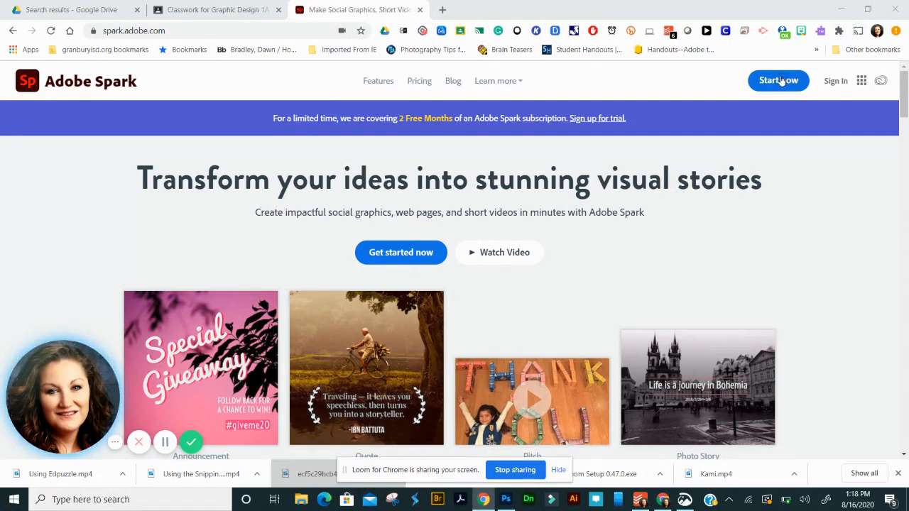
Step: Sign in to Adobe Spark with the school account, continuing through Google
left_click(835, 82)
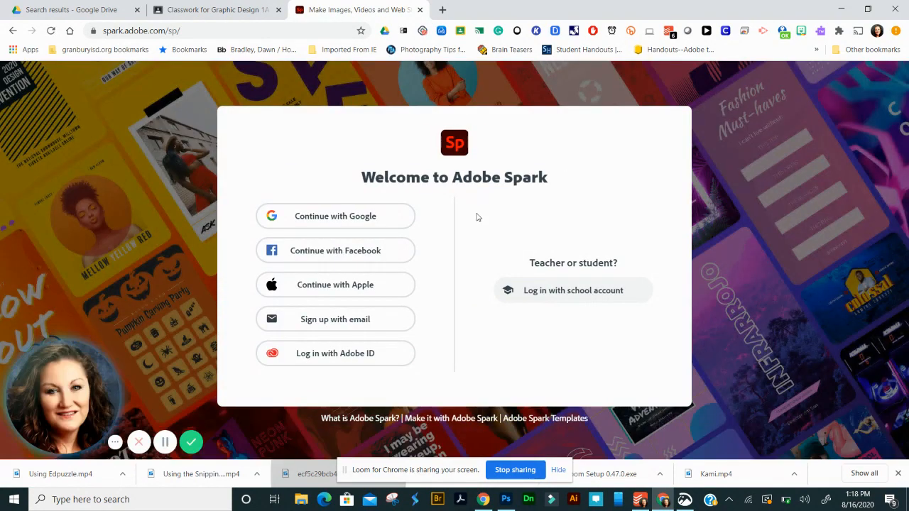
left_click(553, 297)
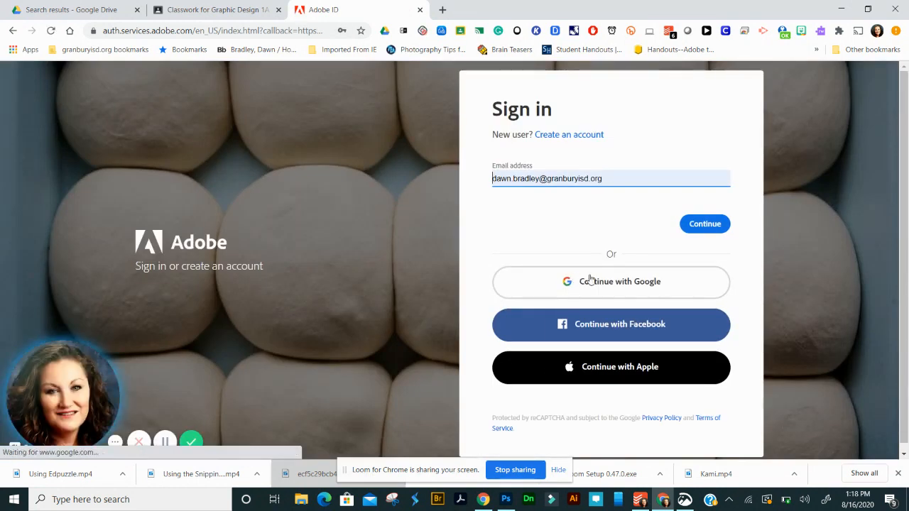
left_click(580, 286)
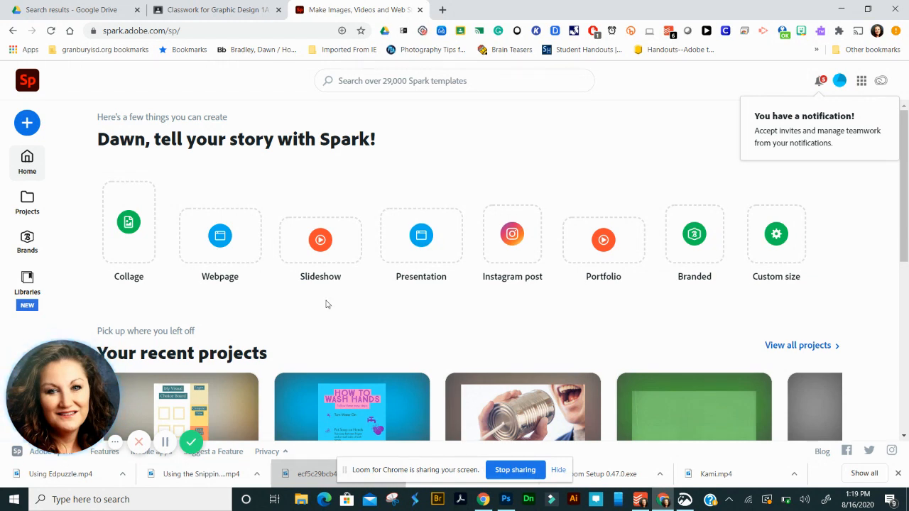
Step: Start a new webpage with the title "All About Me" and the author's full name as the subtitle
left_click(232, 230)
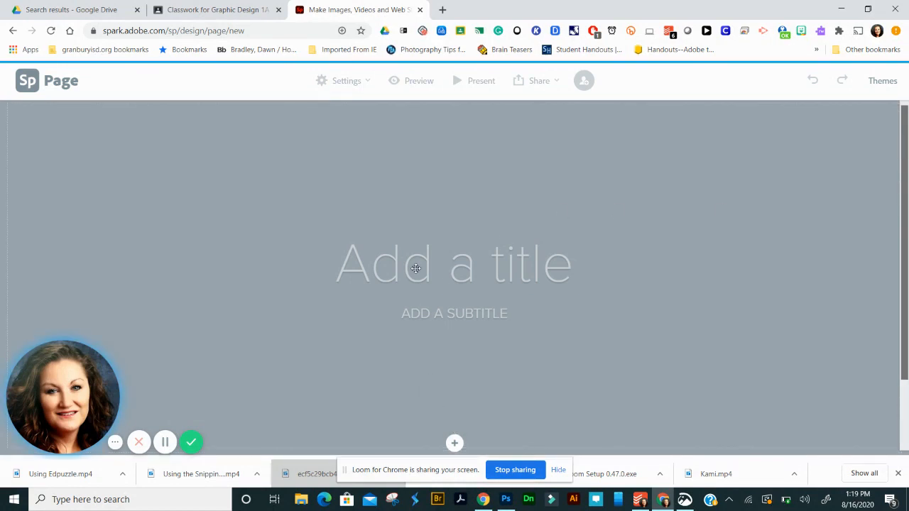
left_click(417, 267)
type("All abo")
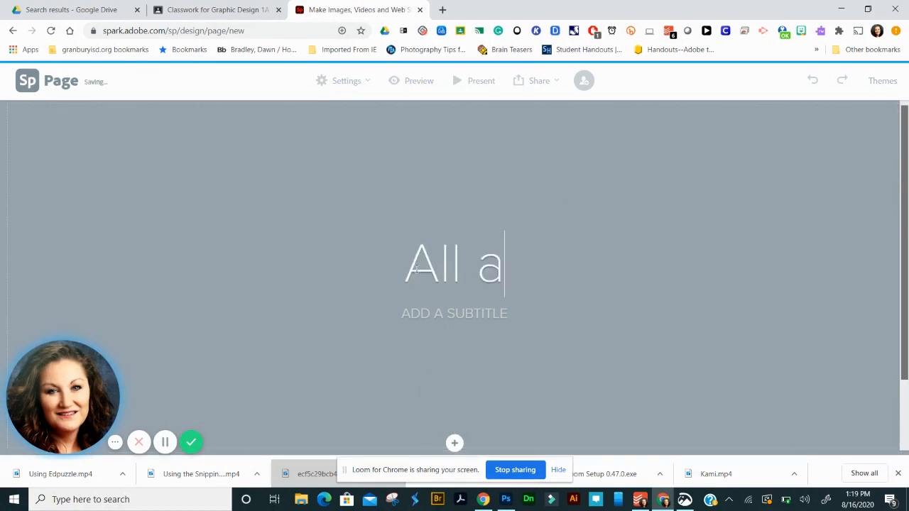
key("BackSpace")
key("BackSpace")
key("BackSpace")
type("Ab")
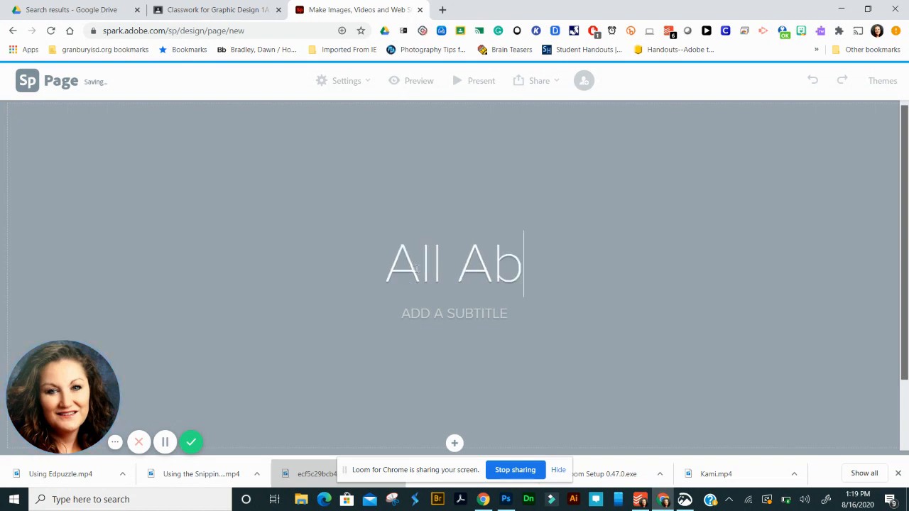
type("out Me")
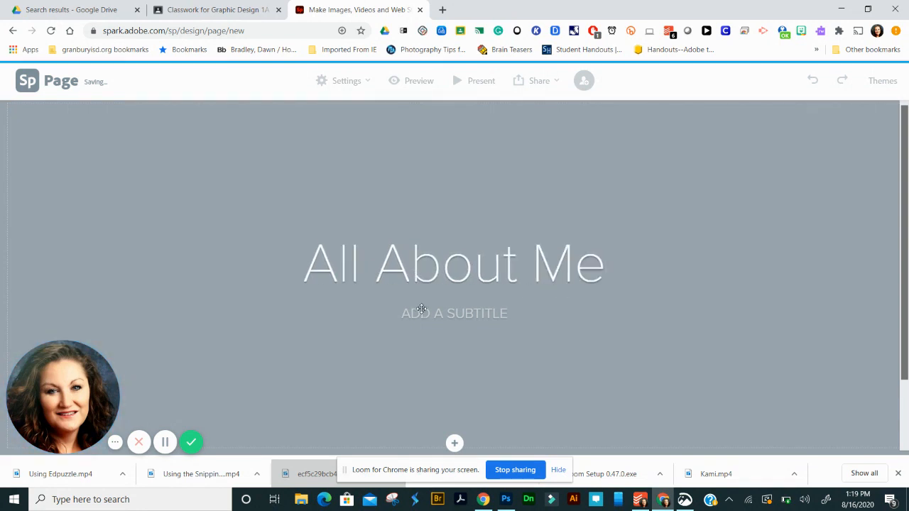
left_click(422, 309)
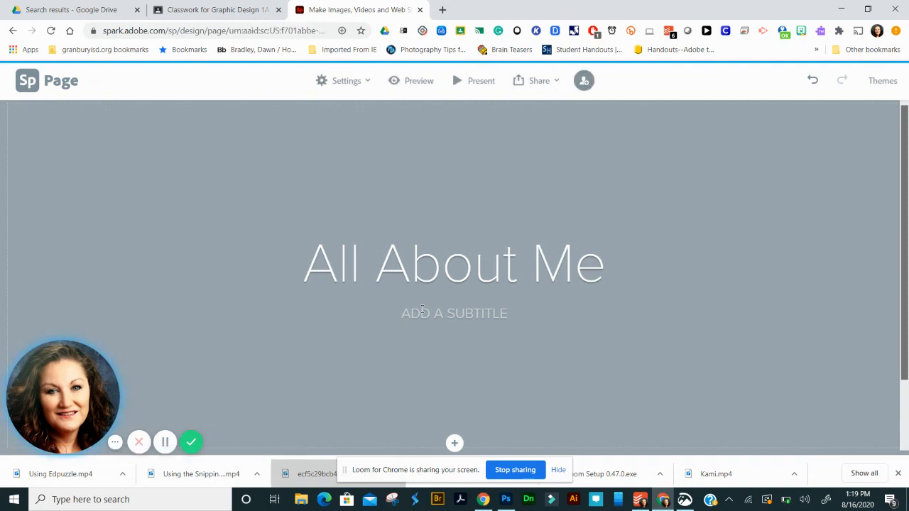
type("DAWN BRADLEY")
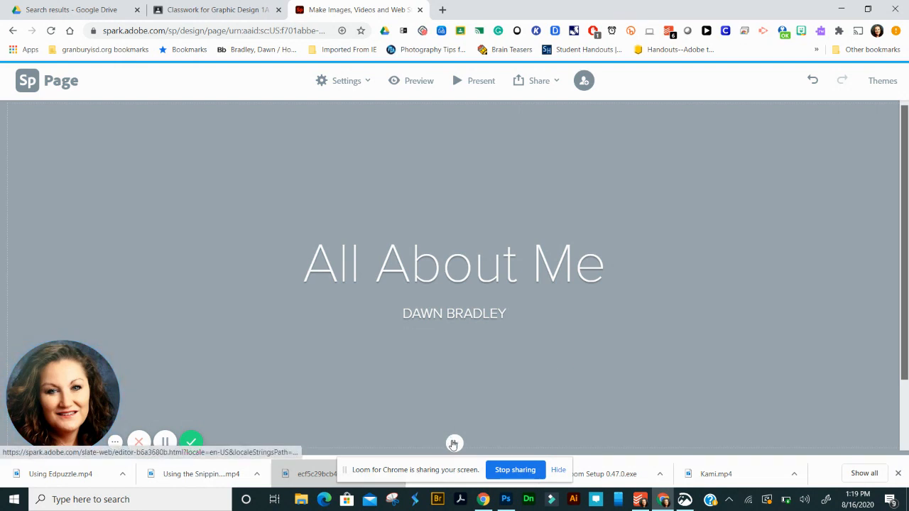
Step: Search the free photos for "creativity" and set the colourful paint-splatter photo as the title background
left_click(454, 444)
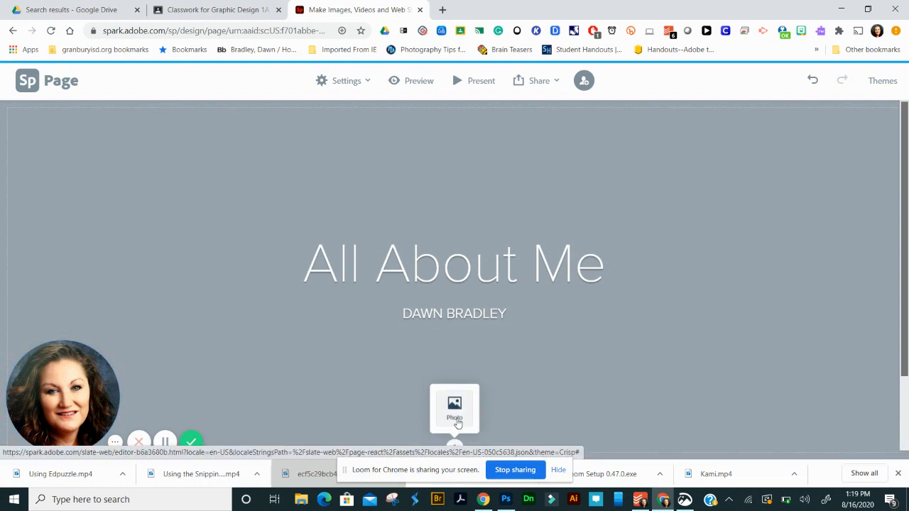
left_click(454, 408)
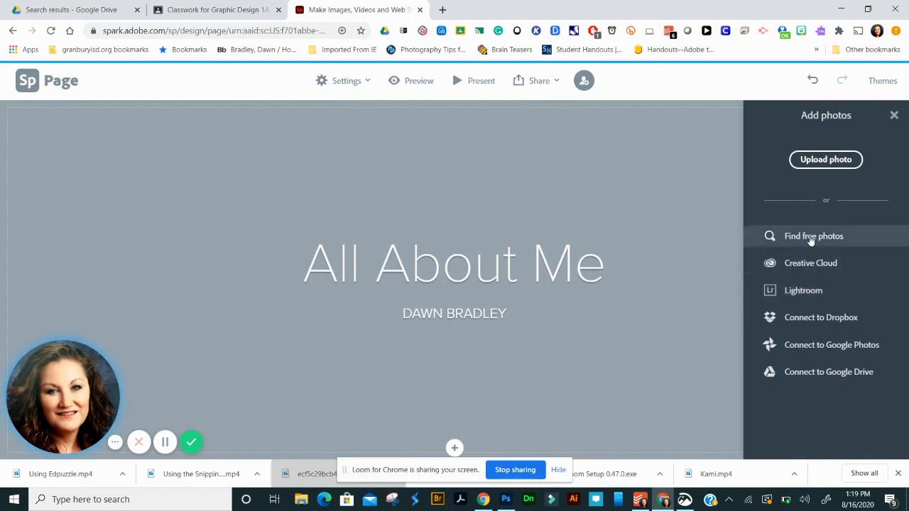
left_click(811, 240)
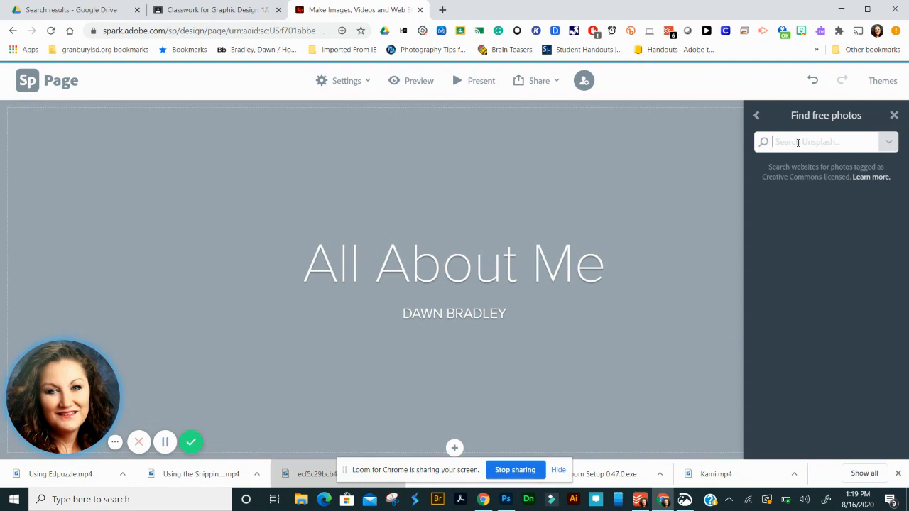
type("creativity")
key("Return")
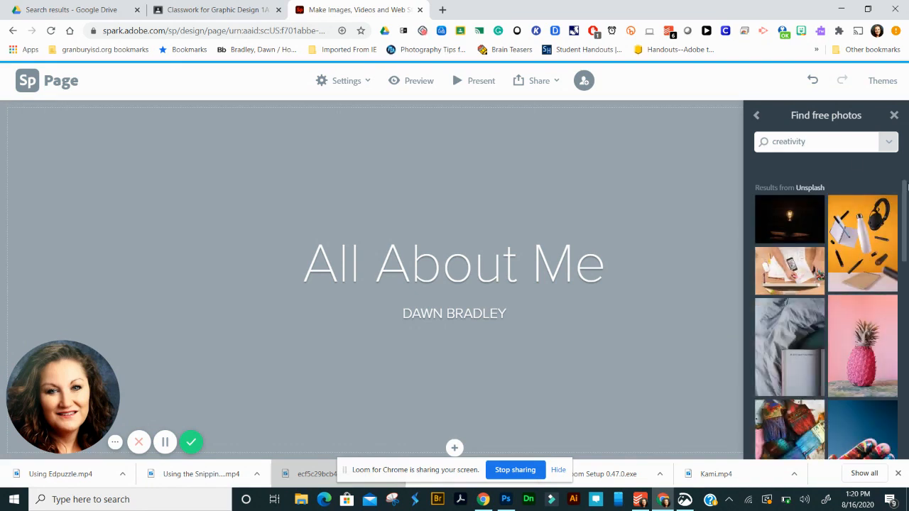
left_click_drag(907, 186, 899, 318)
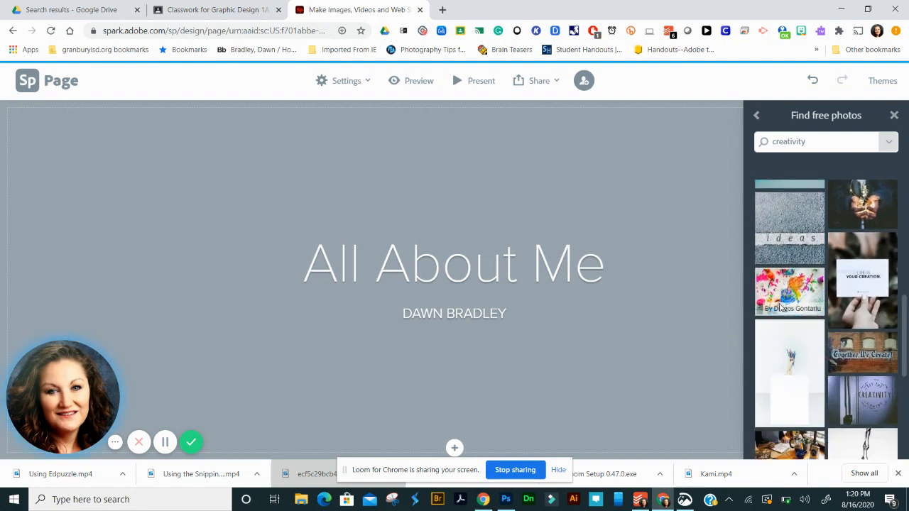
left_click(780, 309)
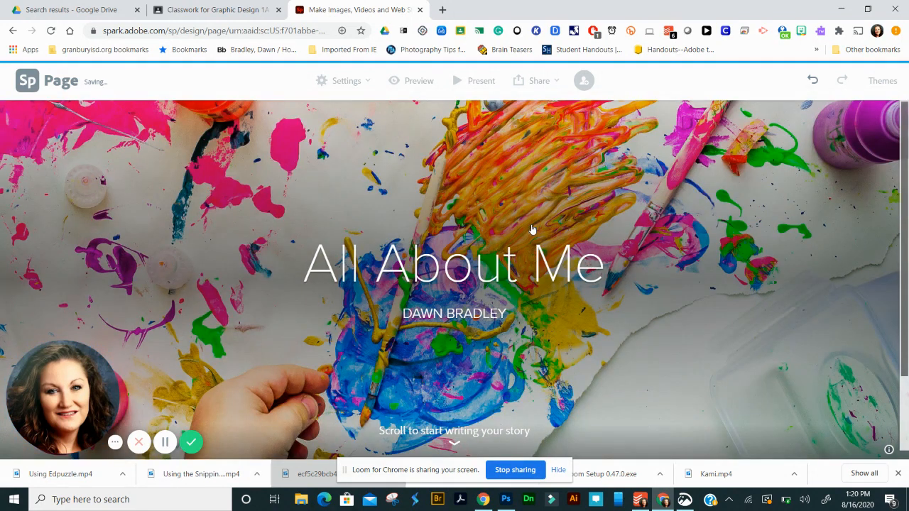
Step: Add a text block below the title section reading "I was born in Stephenville, Tx. I grew up there and went to college there."
left_click_drag(905, 144, 906, 261)
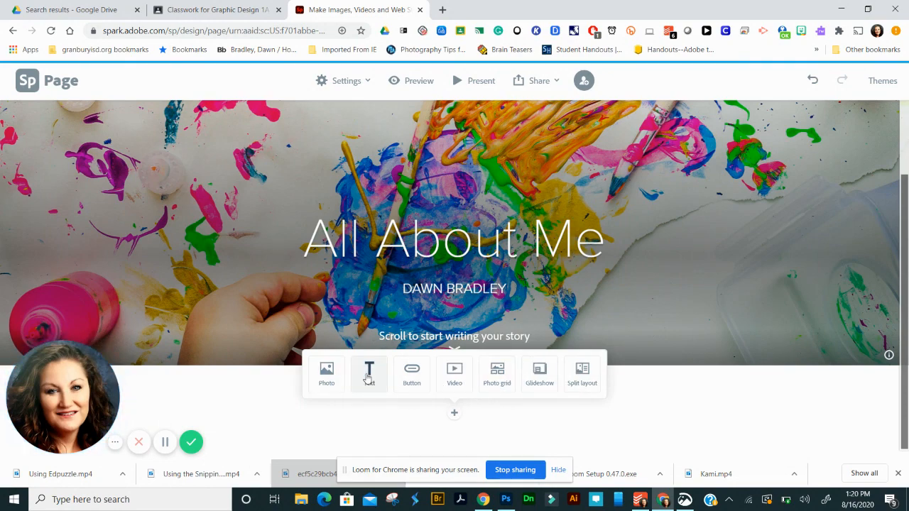
left_click(368, 372)
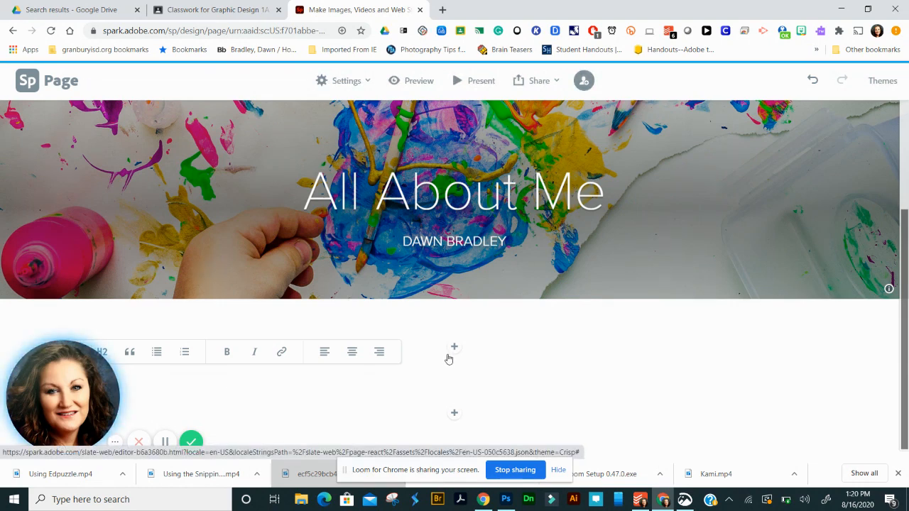
type("I was b")
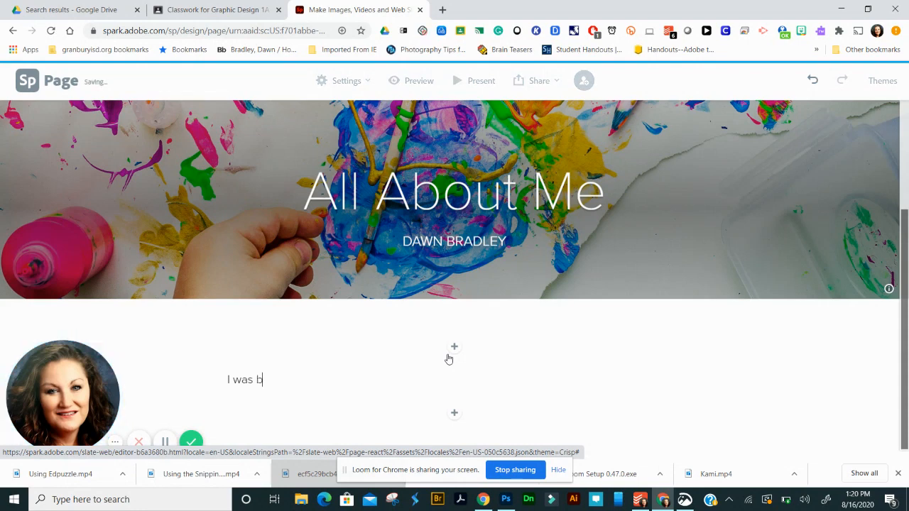
type("orn in Stephenv")
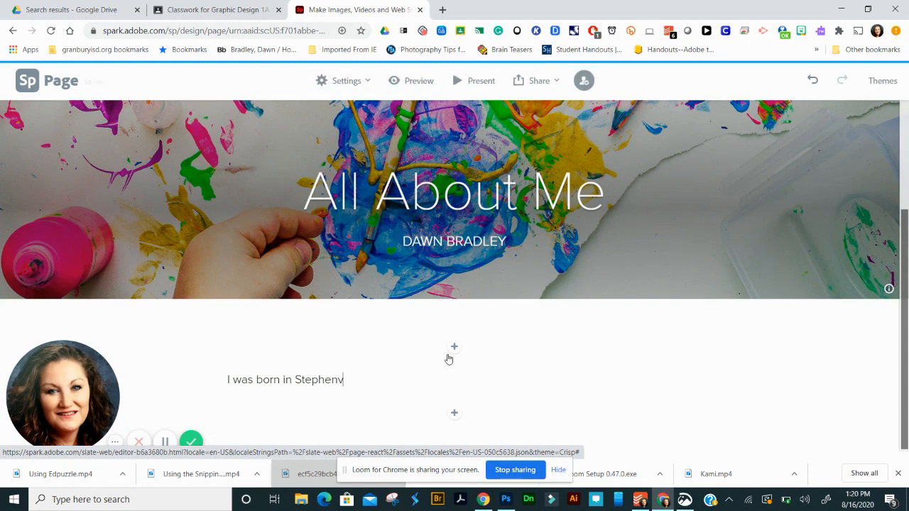
type("ille, Tx. I grew up there and wen")
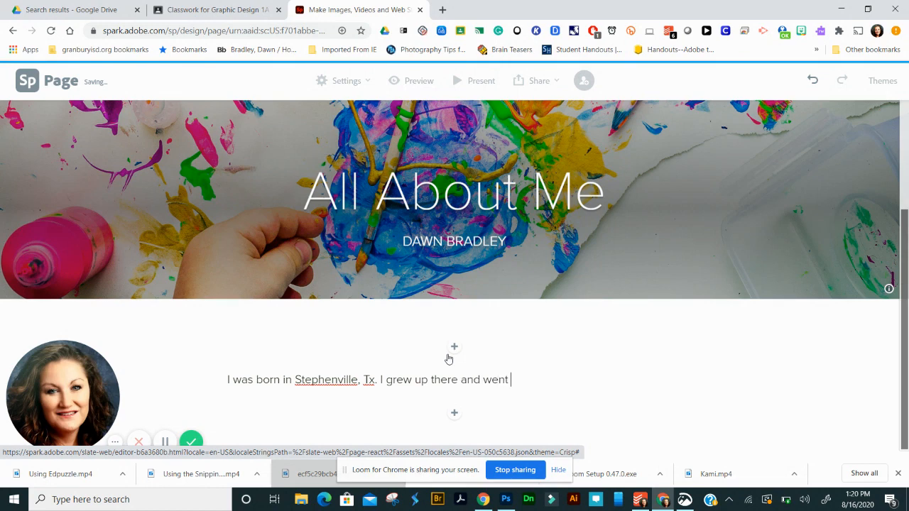
type("there.")
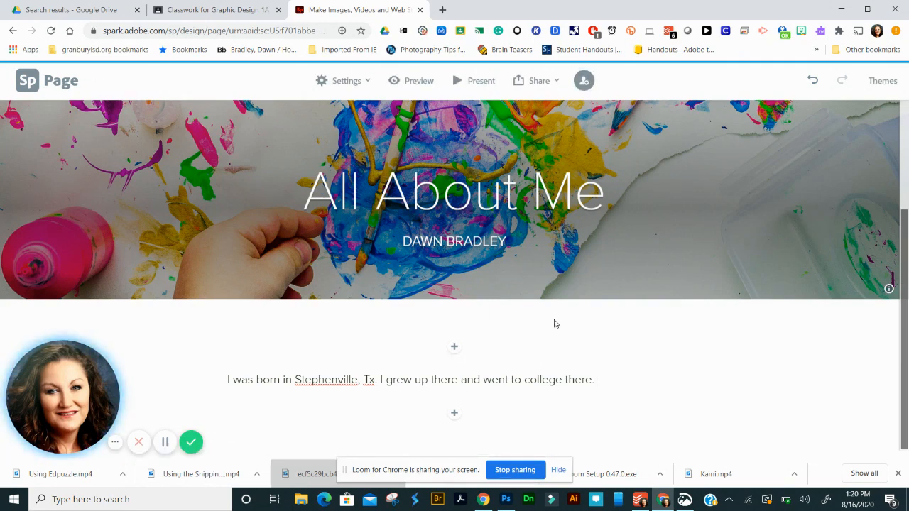
Step: Search the free photos for "Tarleton State University" and browse the results for a picture of the college
left_click(456, 415)
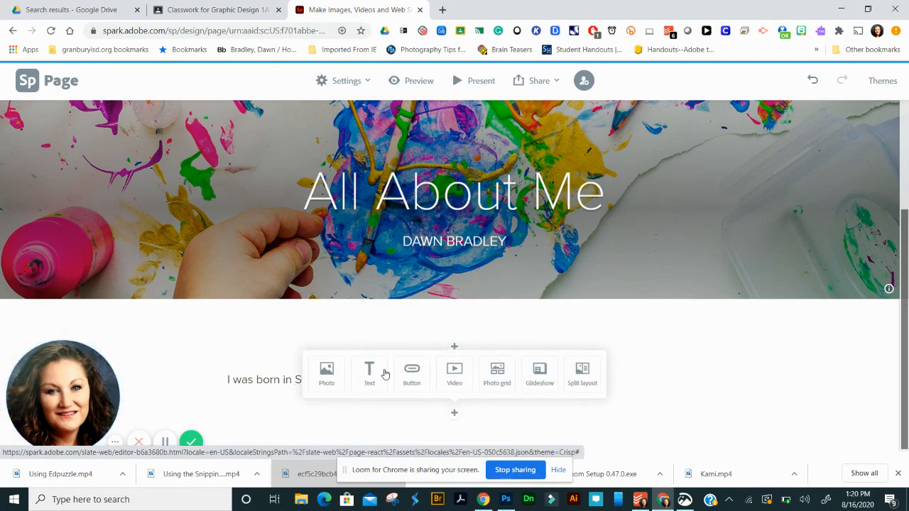
left_click(326, 372)
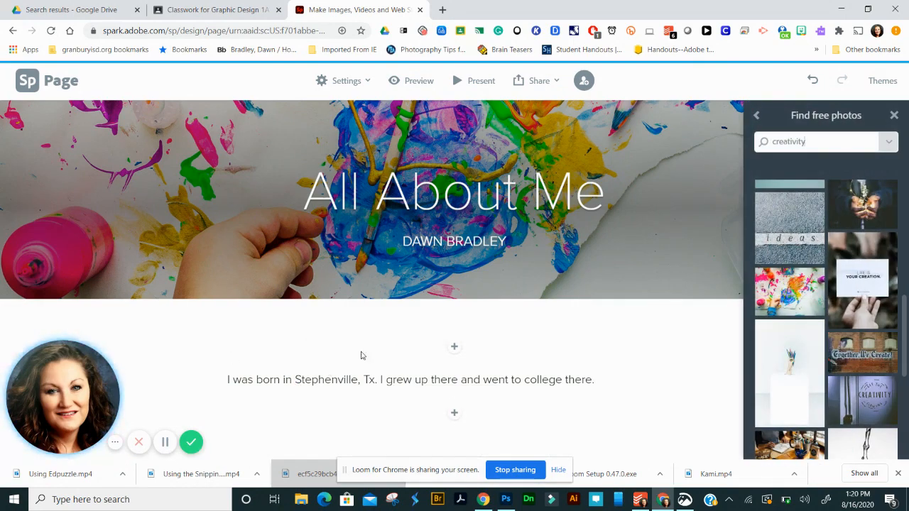
double_click(818, 142)
type("Tarleton")
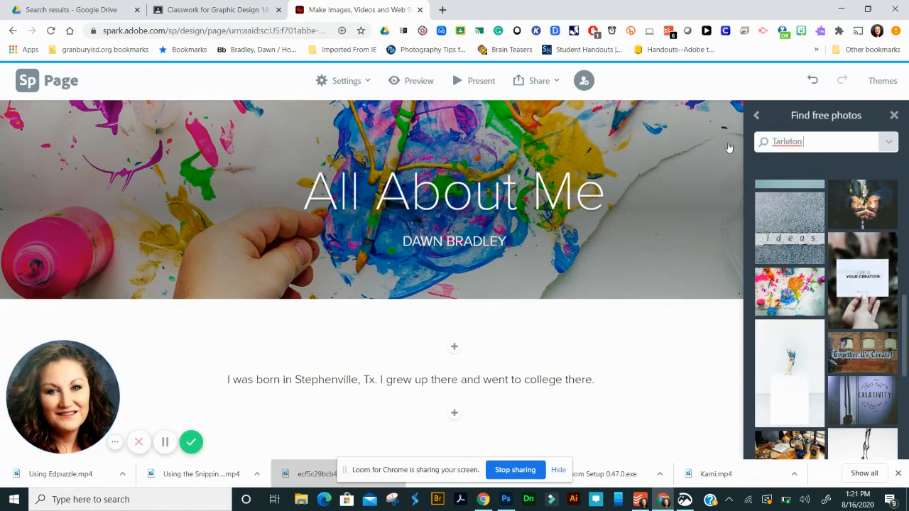
type(" State University")
key("Return")
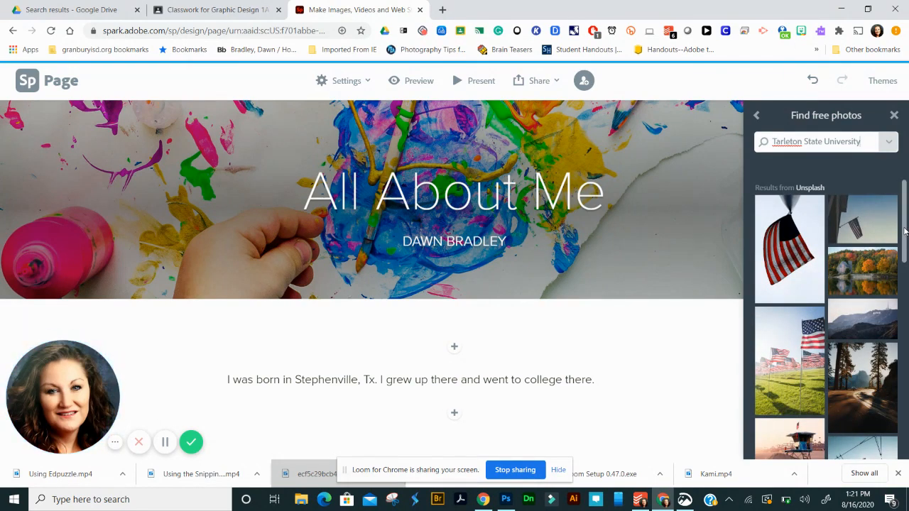
left_click_drag(906, 233, 907, 321)
scroll(824, 426, "down", 6)
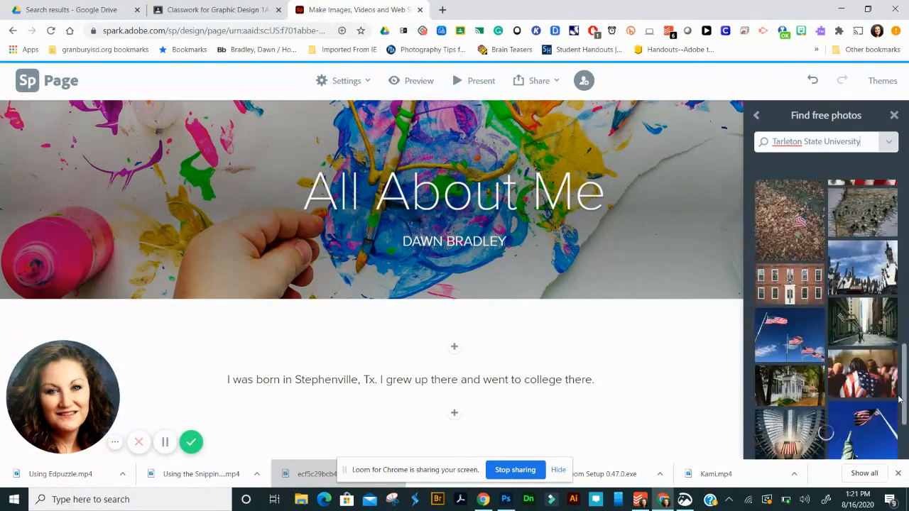
scroll(899, 400, "up", 10)
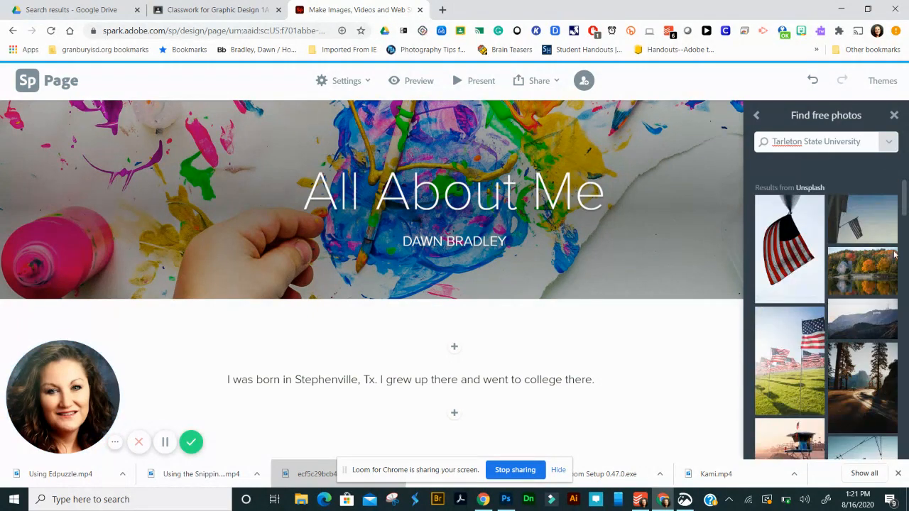
left_click(757, 117)
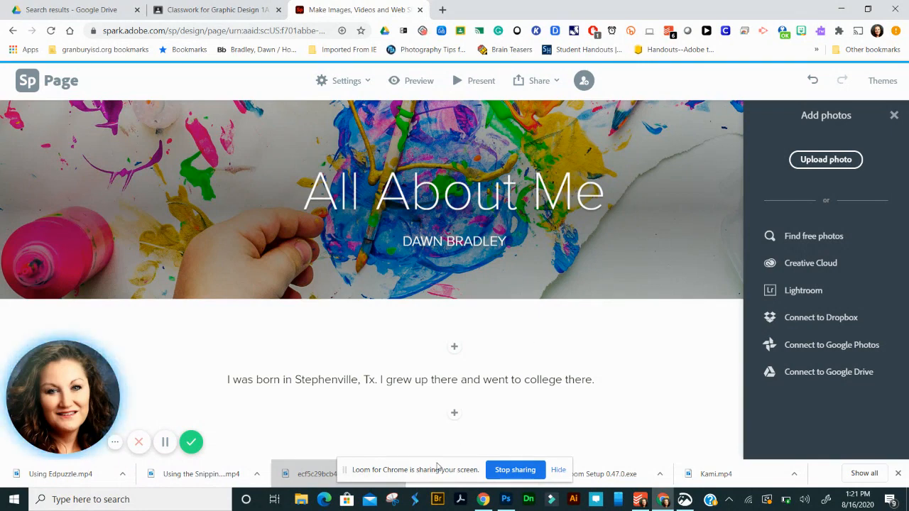
Step: Search the free photos for "pizza" and insert the sliced pizza on dark wood below the text block
left_click(456, 416)
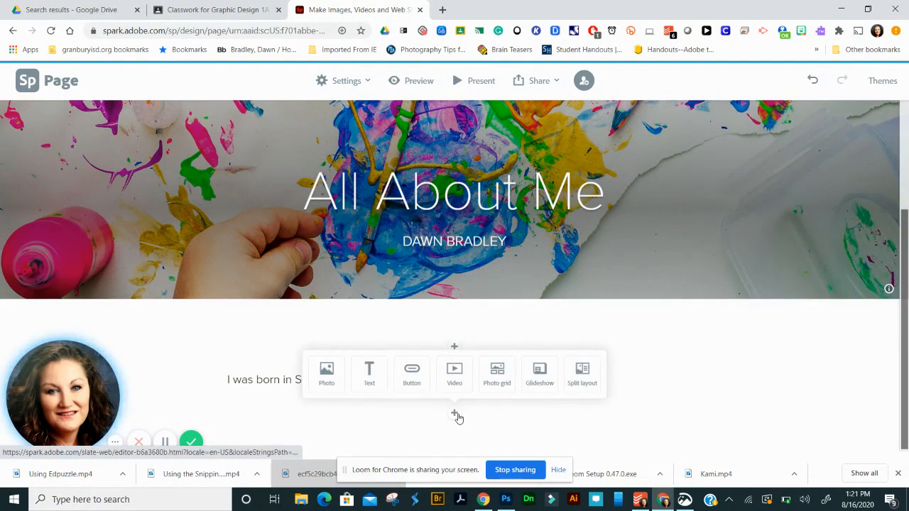
left_click(327, 374)
type("creativity")
key("Return")
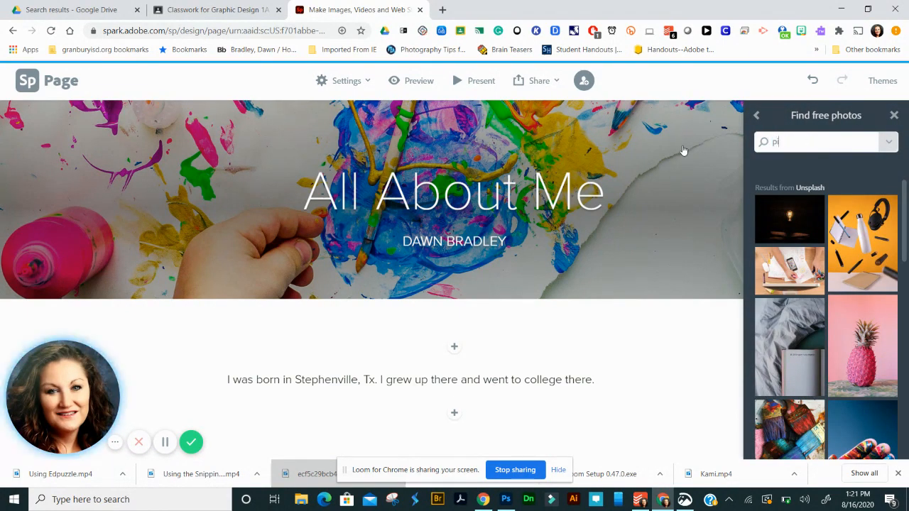
key("Return")
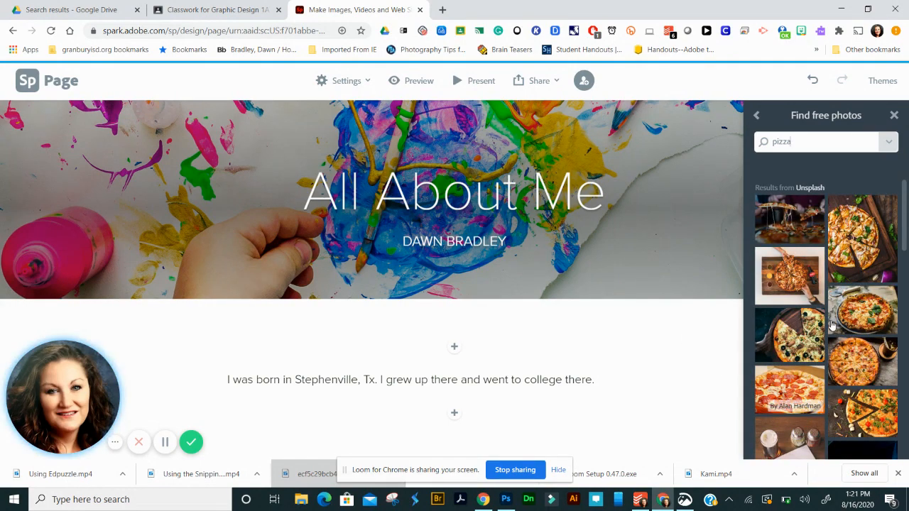
left_click_drag(907, 206, 907, 291)
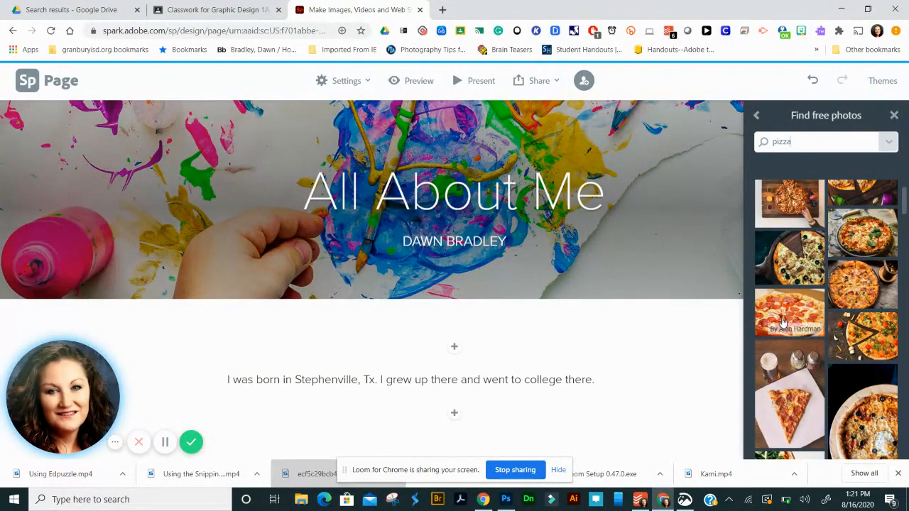
left_click(846, 342)
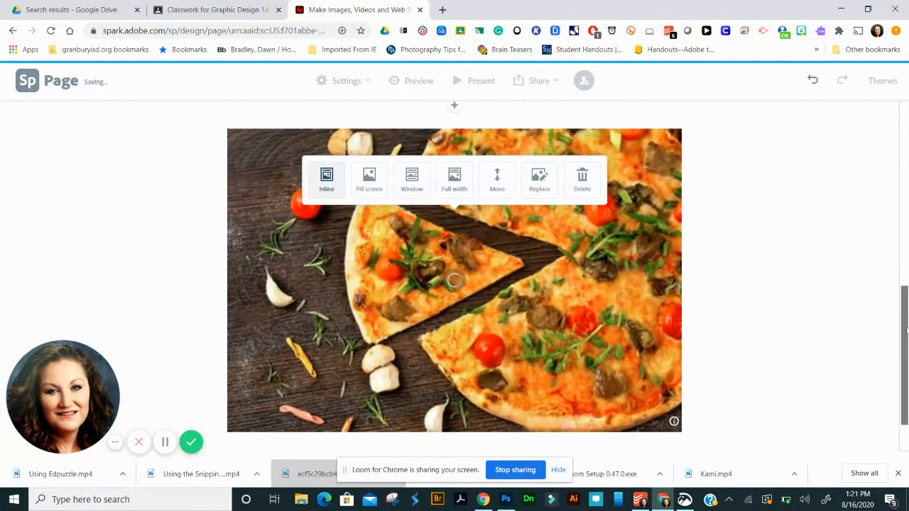
left_click_drag(905, 315, 901, 369)
left_click(369, 373)
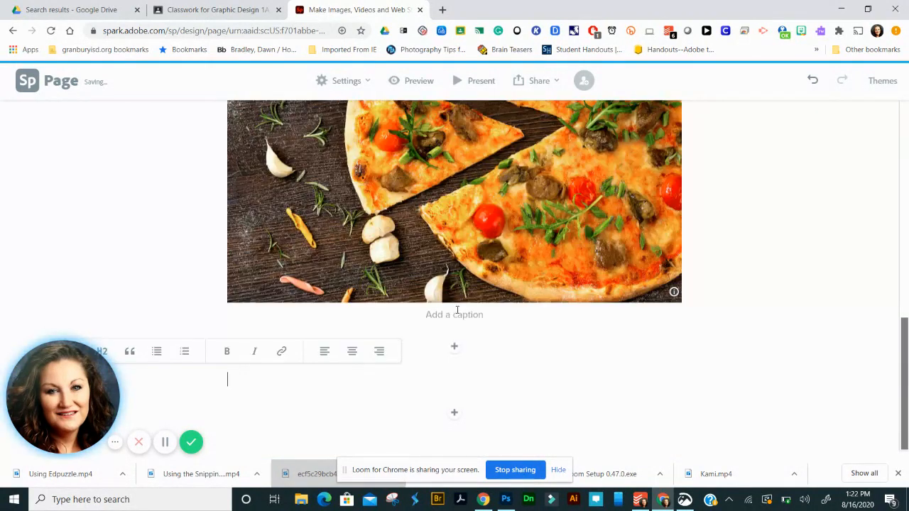
key("BackSpace")
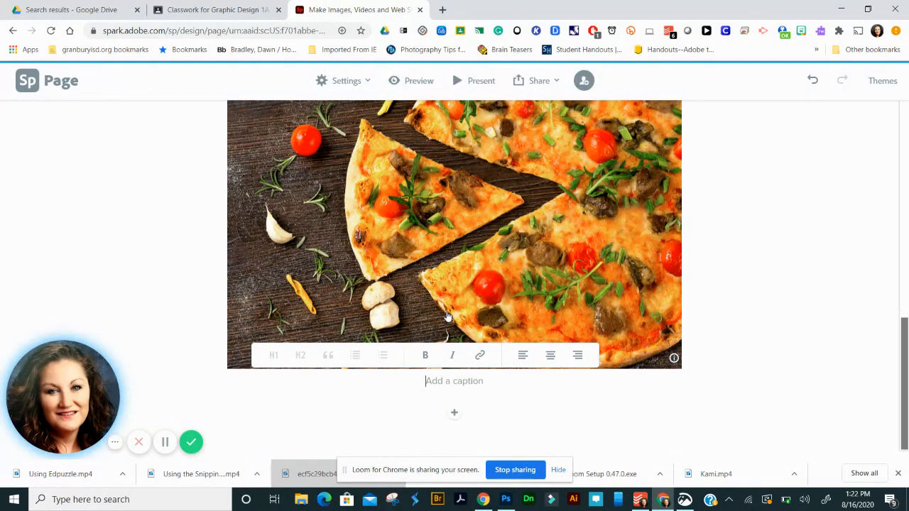
Step: Caption the pizza photo with "One of my favorite foods is pizza."
type("One of my")
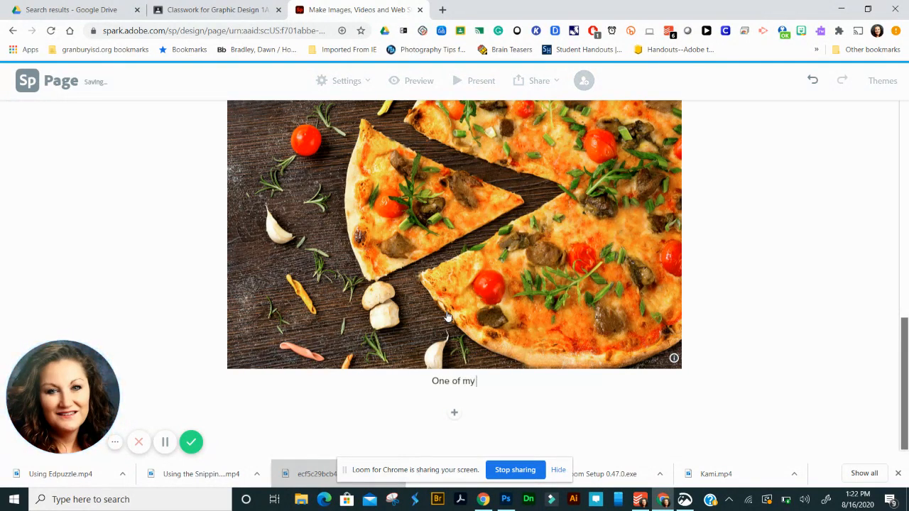
type(" favorite foo")
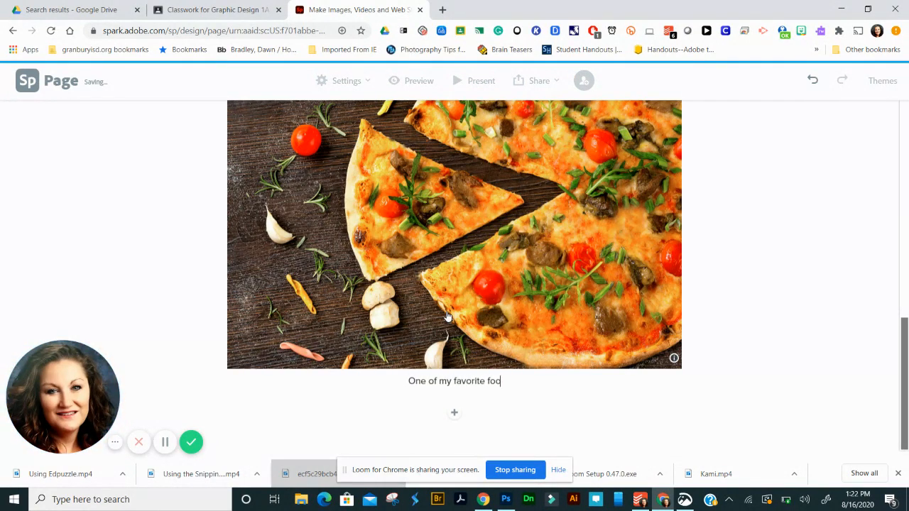
type("ds is pizza")
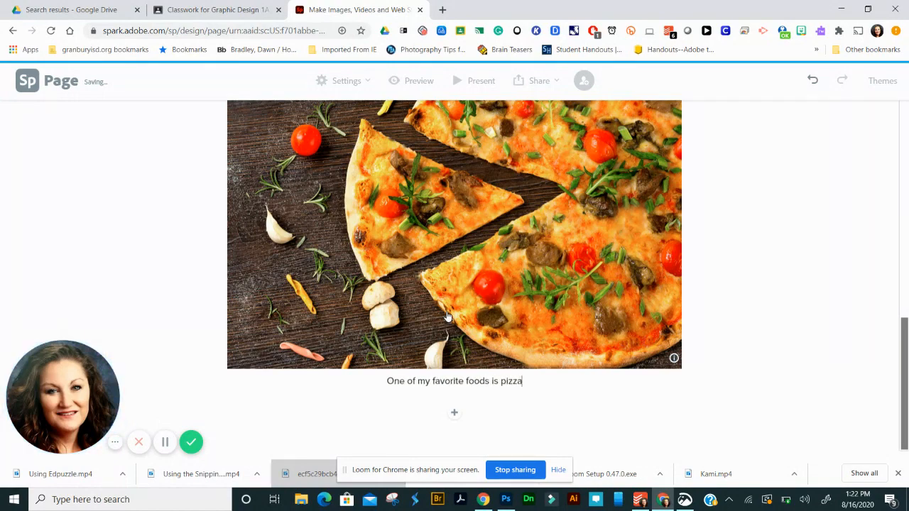
type(".")
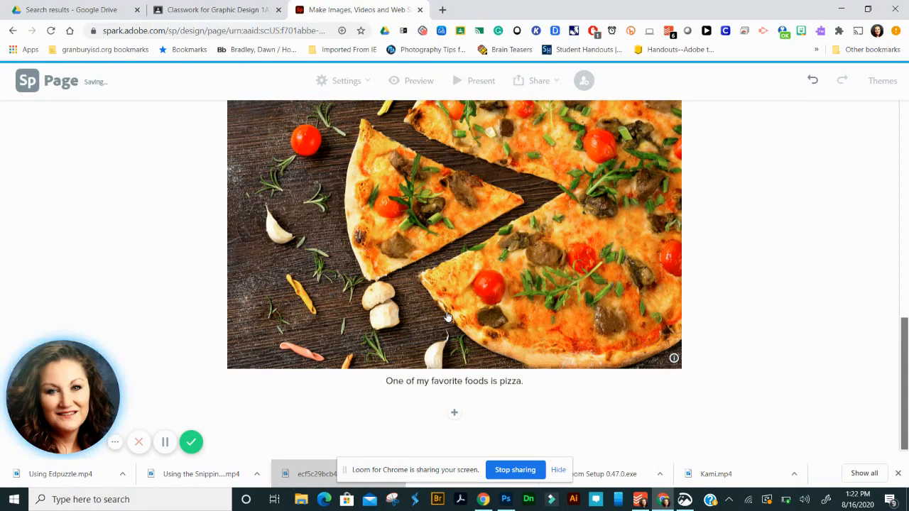
key("alt+Tab")
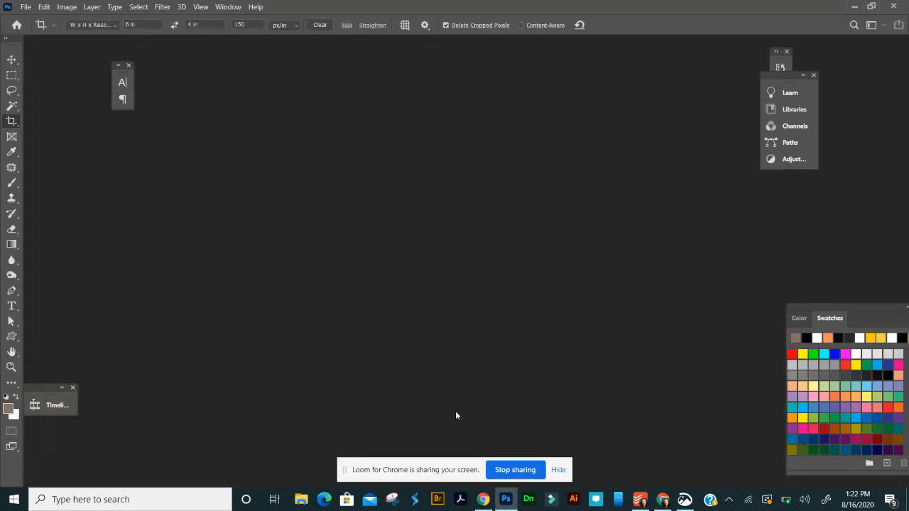
left_click(855, 6)
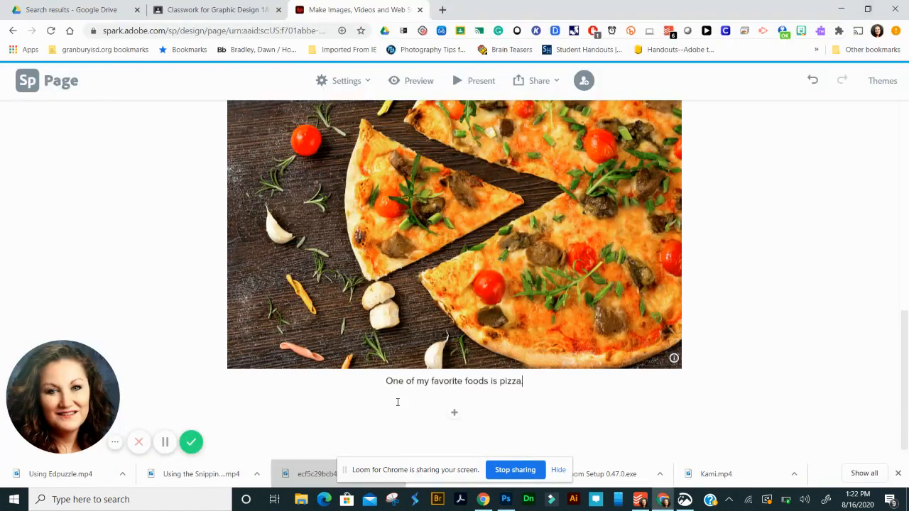
Step: Start a photo grid below the pizza caption and add the free "baseball" photo of a player holding a bat on the night field
left_click(455, 416)
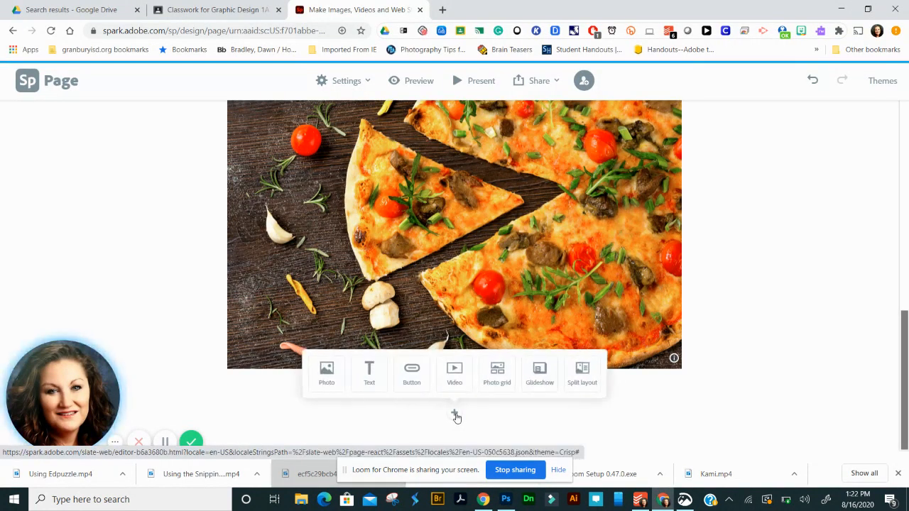
left_click(497, 383)
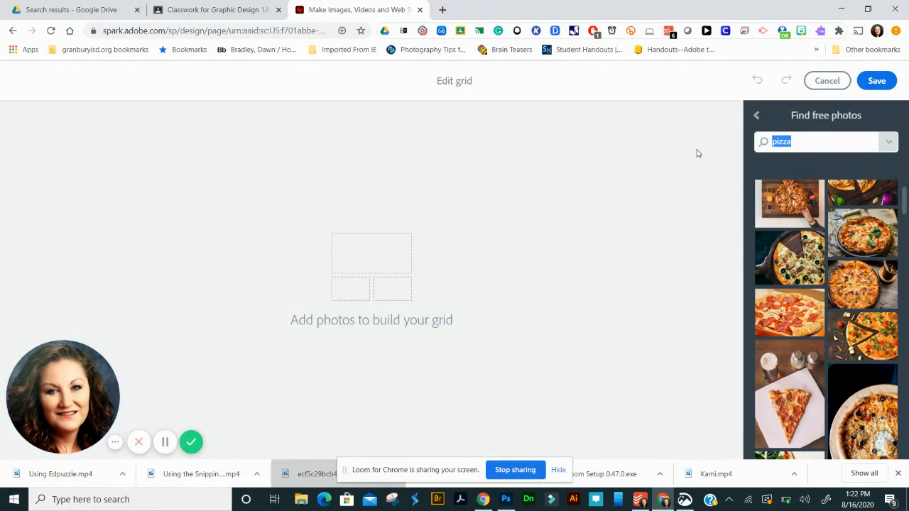
type("base")
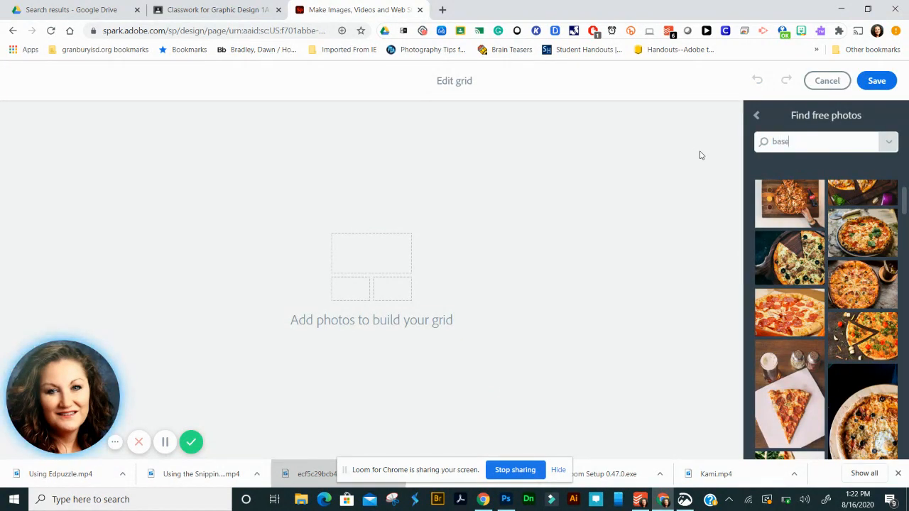
type("ball")
key("Return")
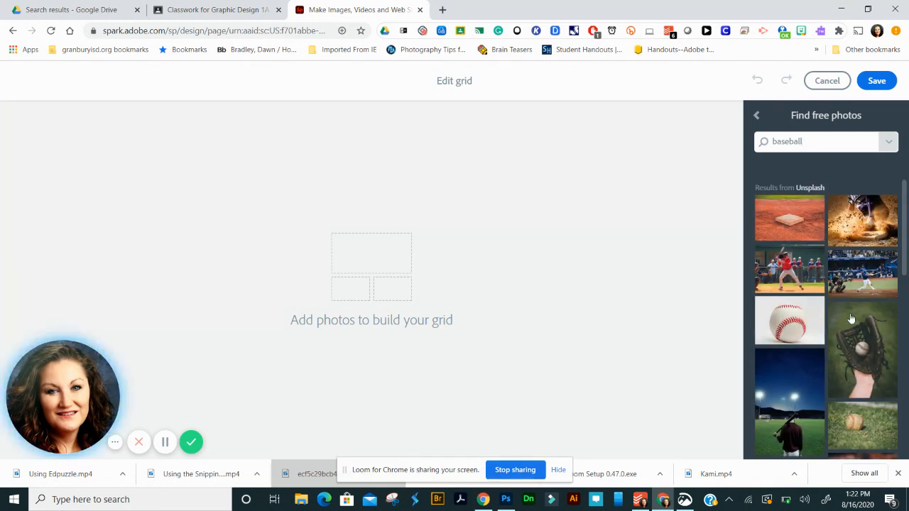
left_click(789, 424)
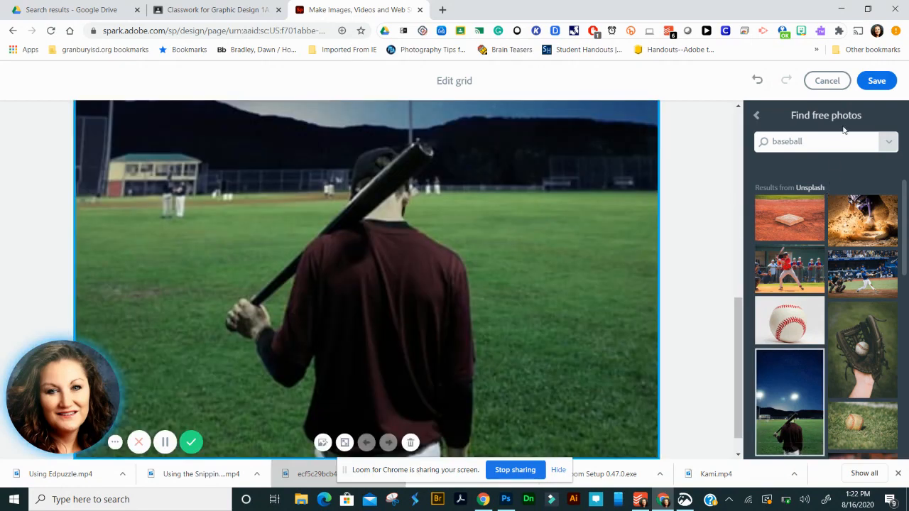
Step: Search the free photos for "photography" and add the picture of a hand holding up a camera to the grid
double_click(821, 140)
type("photography")
key("Return")
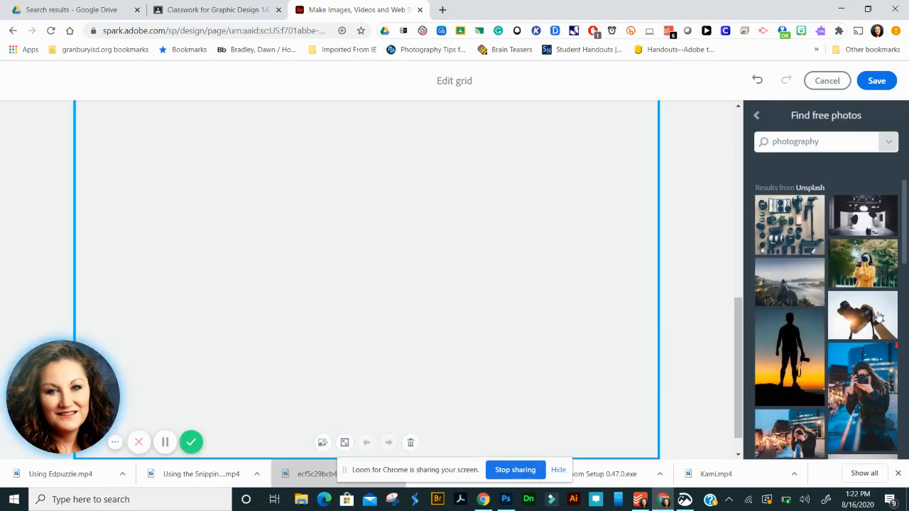
left_click(879, 316)
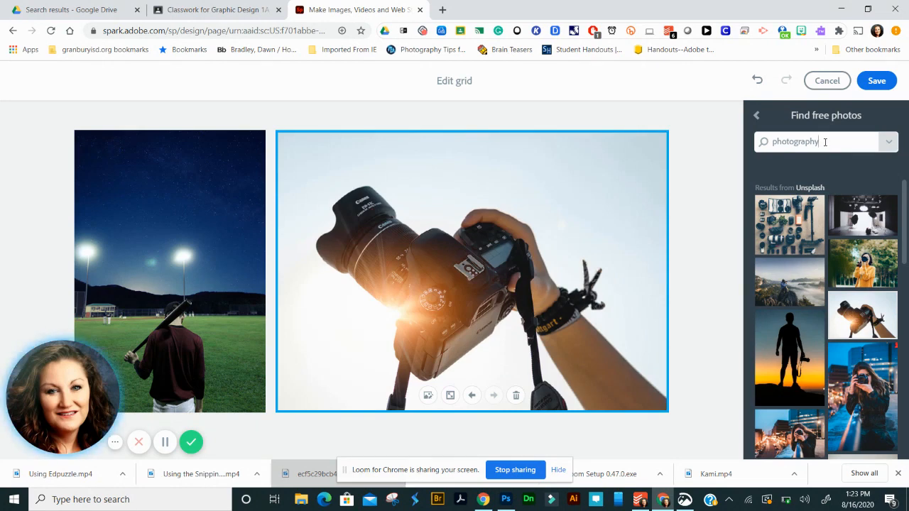
Step: Search the free photos for "shopping", add the "Open Shop" sign picture to the grid and save the grid
double_click(831, 142)
type("shopping")
key("Return")
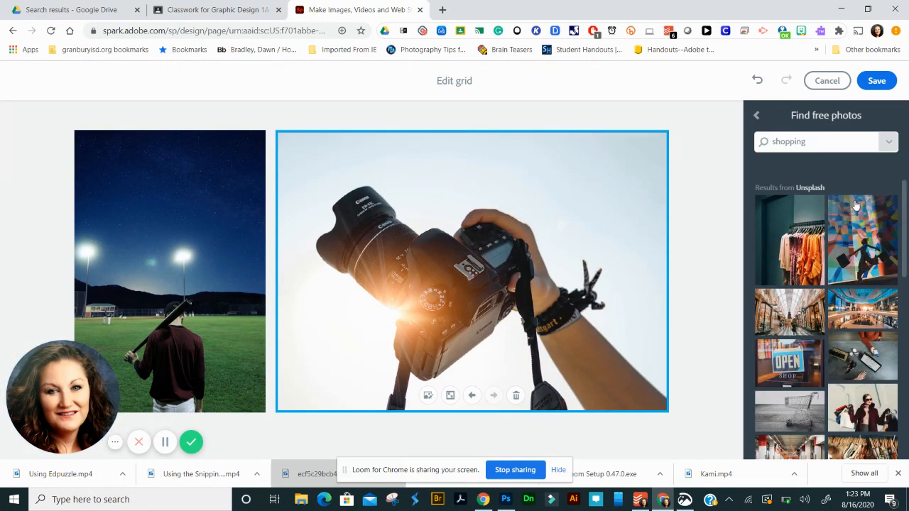
left_click(793, 361)
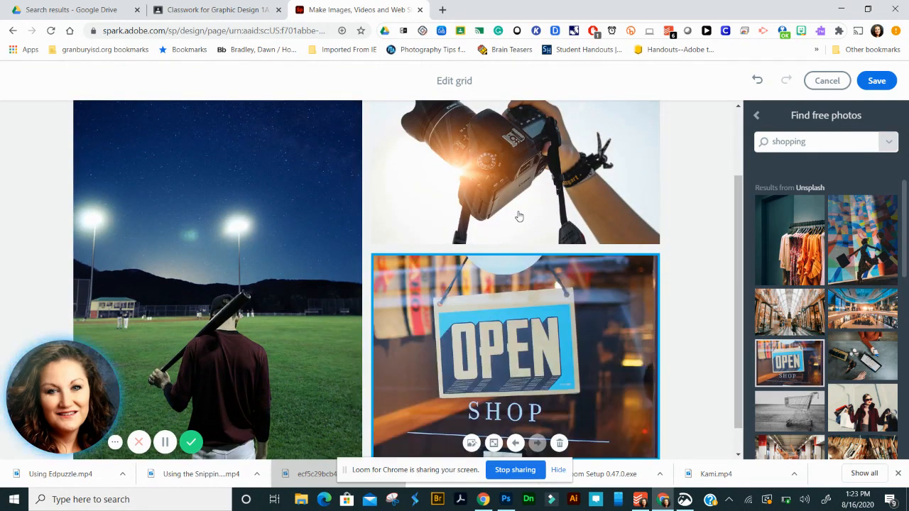
scroll(737, 243, "down", 1)
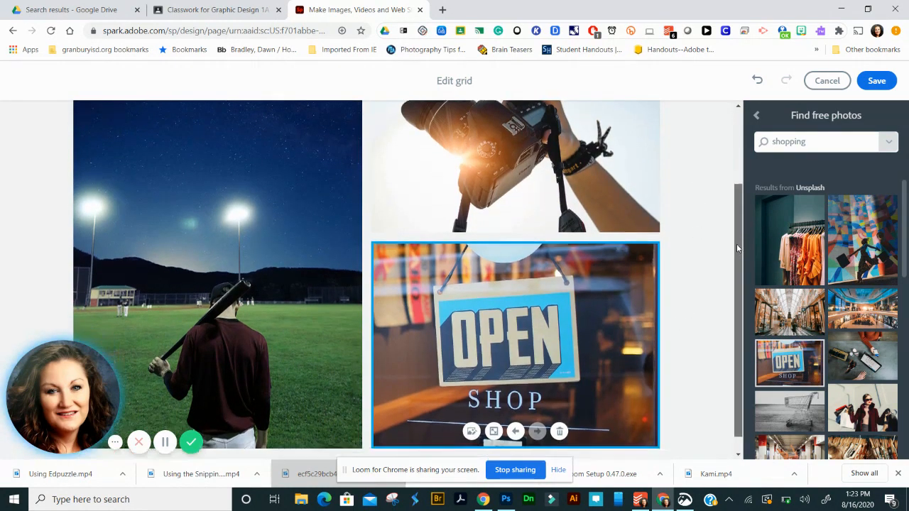
scroll(737, 282, "up", 4)
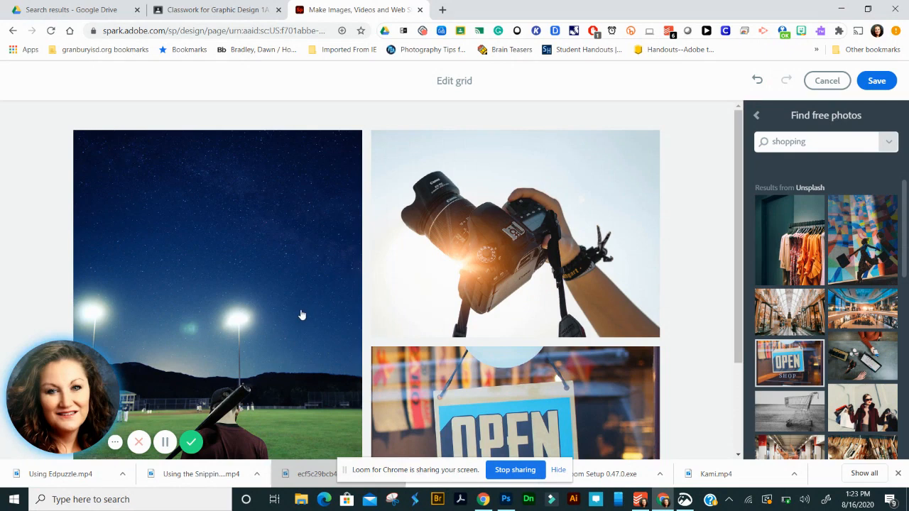
scroll(302, 315, "down", 3)
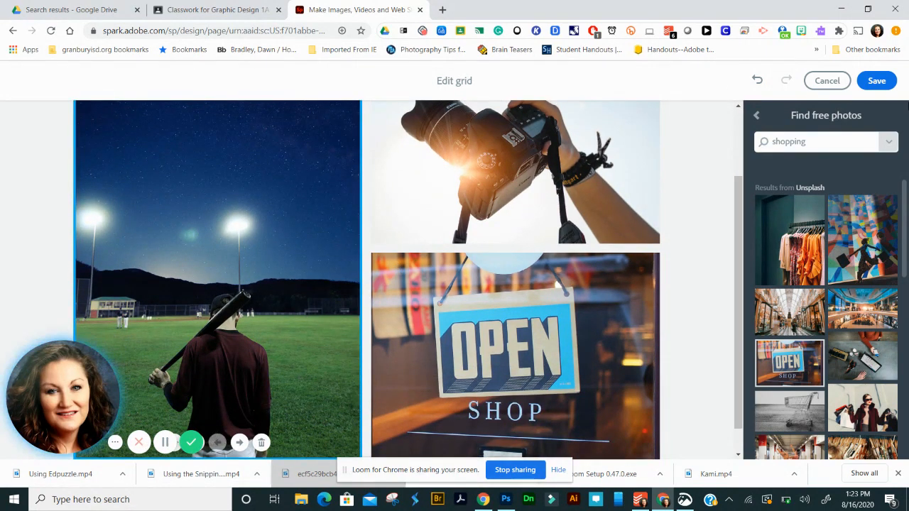
left_click(877, 81)
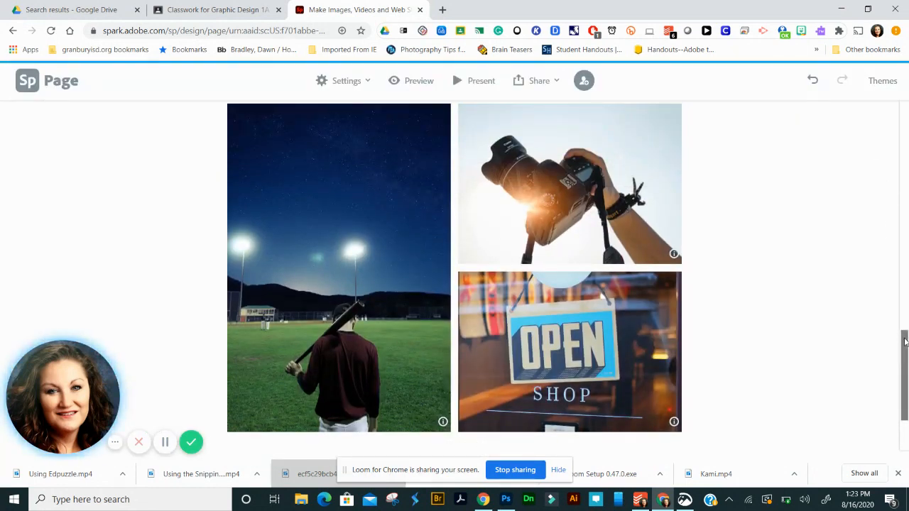
Step: Caption the photo grid with "My favorite hobbies include...."
left_click_drag(906, 342, 906, 366)
left_click(438, 341)
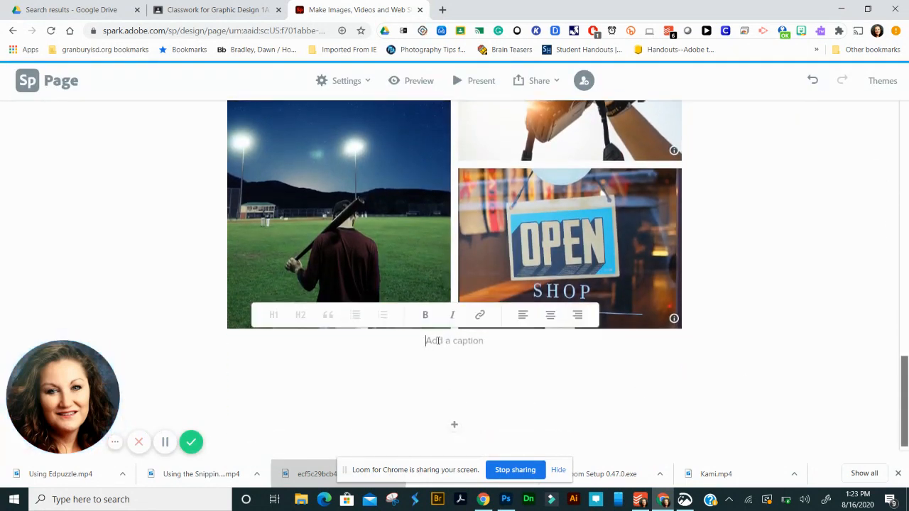
type("M")
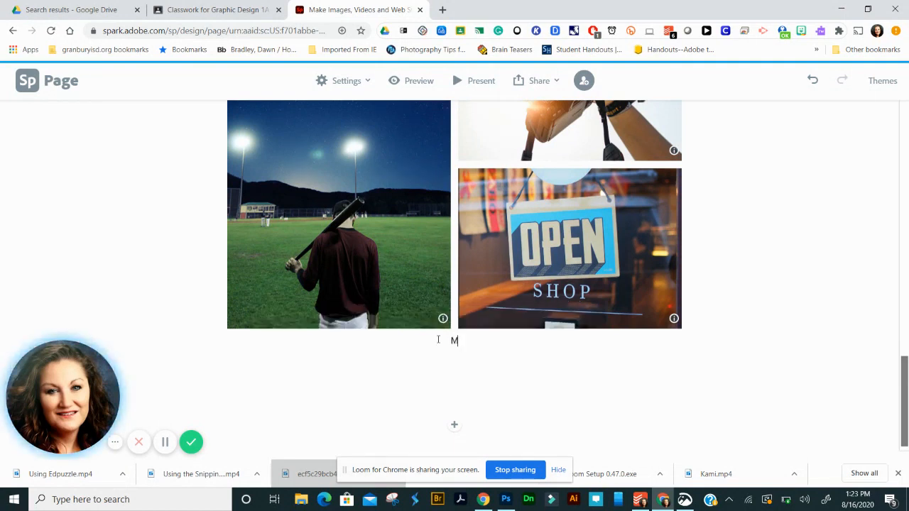
type("y f")
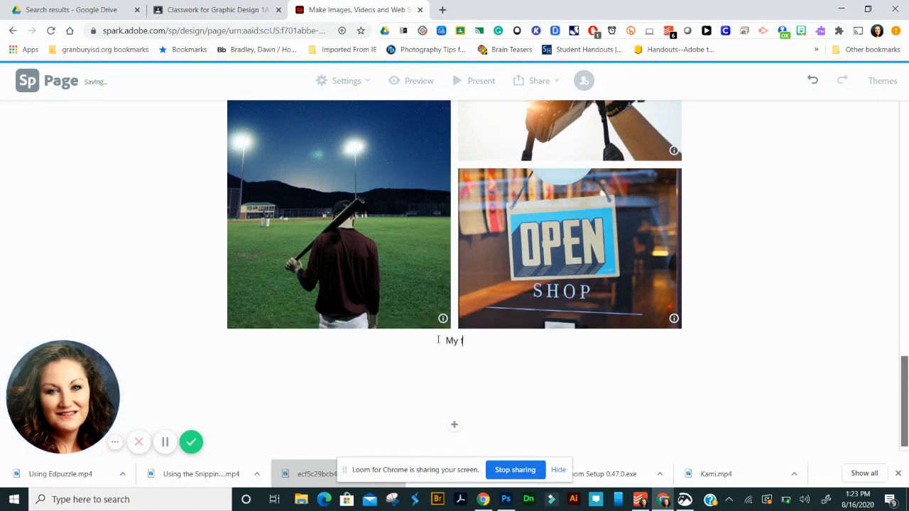
type("avorite hobbies ")
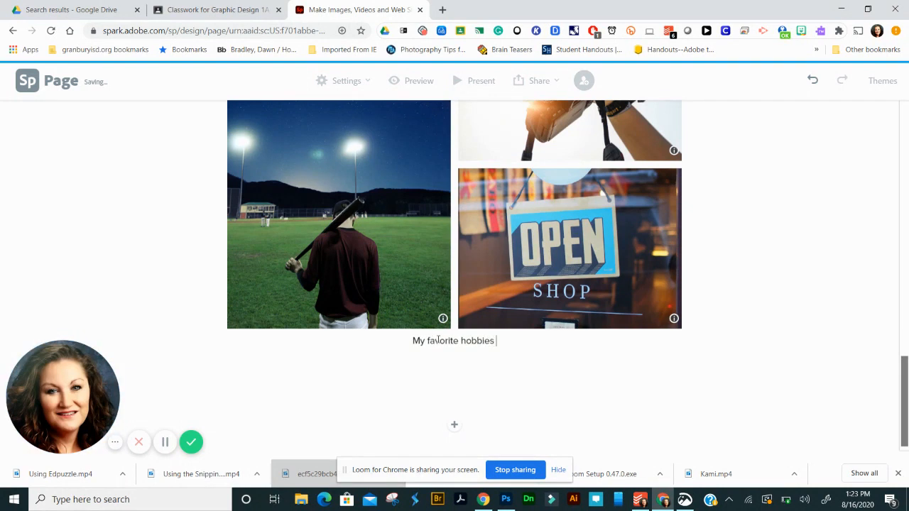
type("include....")
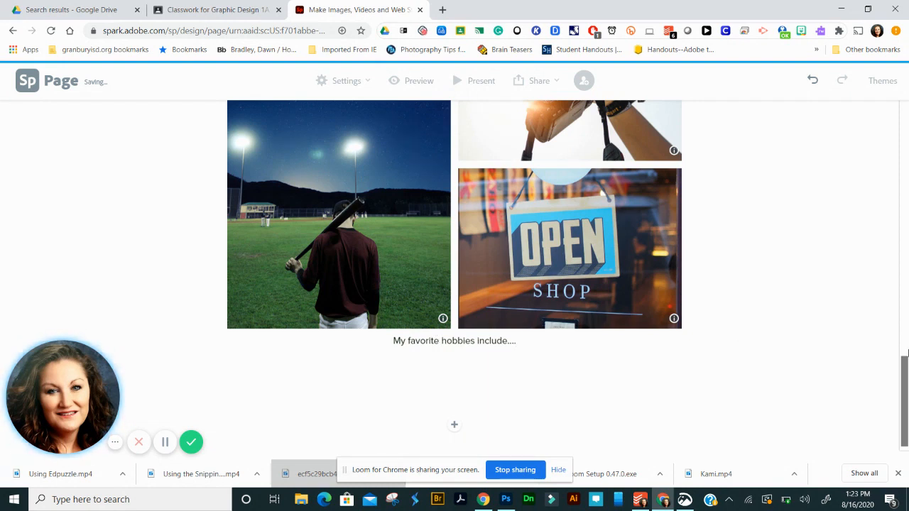
key("Return")
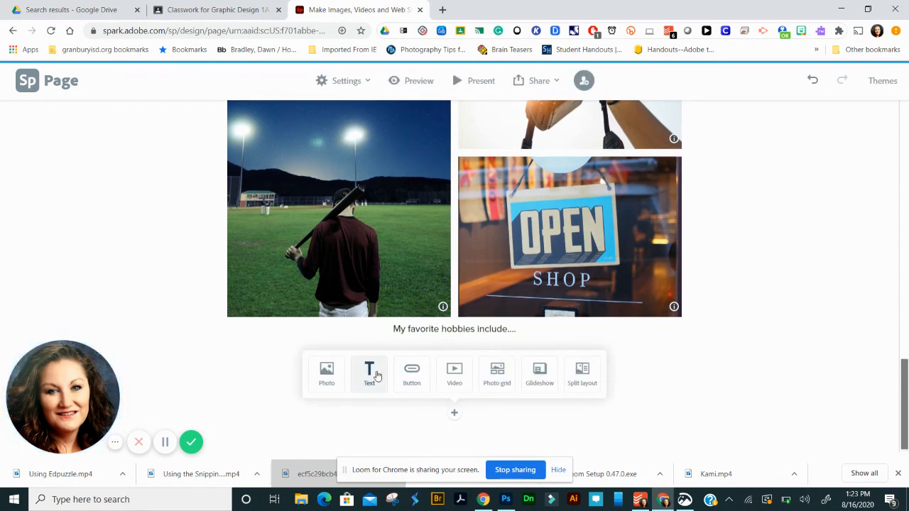
Step: Add a link button below the photo grid and give it the text "Favorite Movie"
left_click(409, 374)
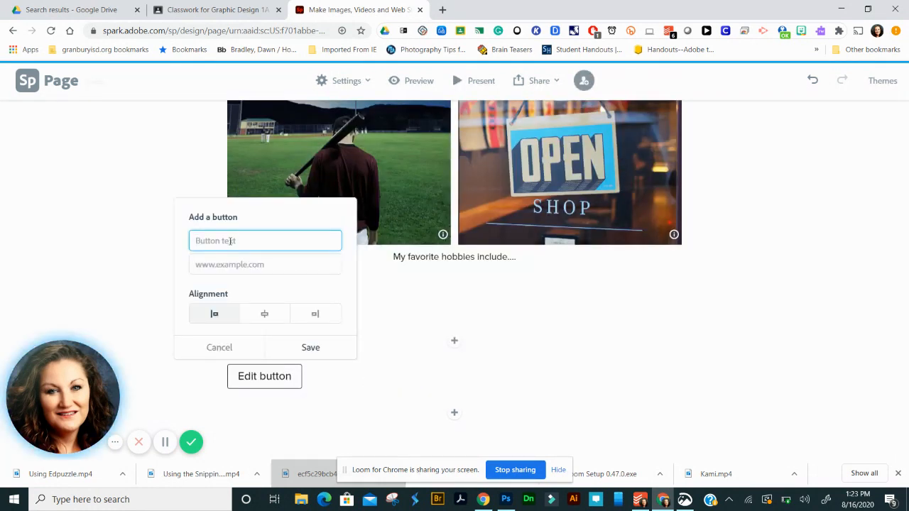
type("Favori")
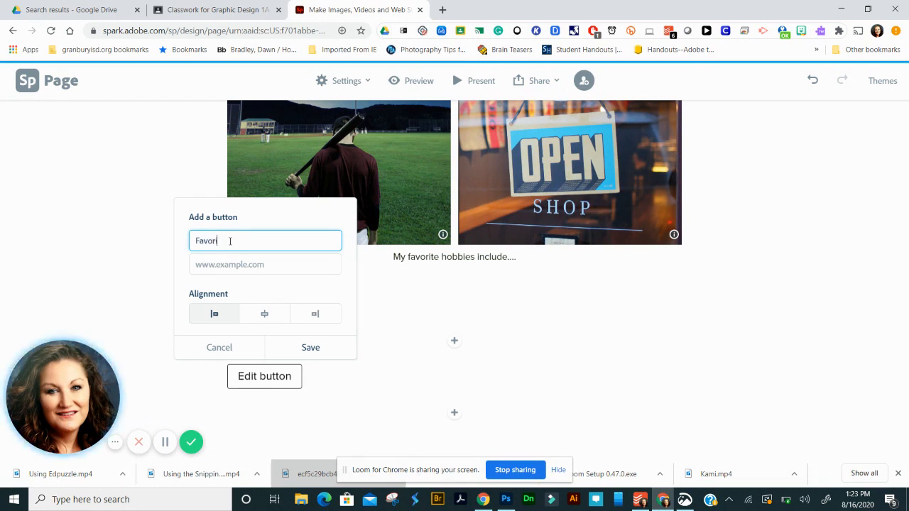
type("te M")
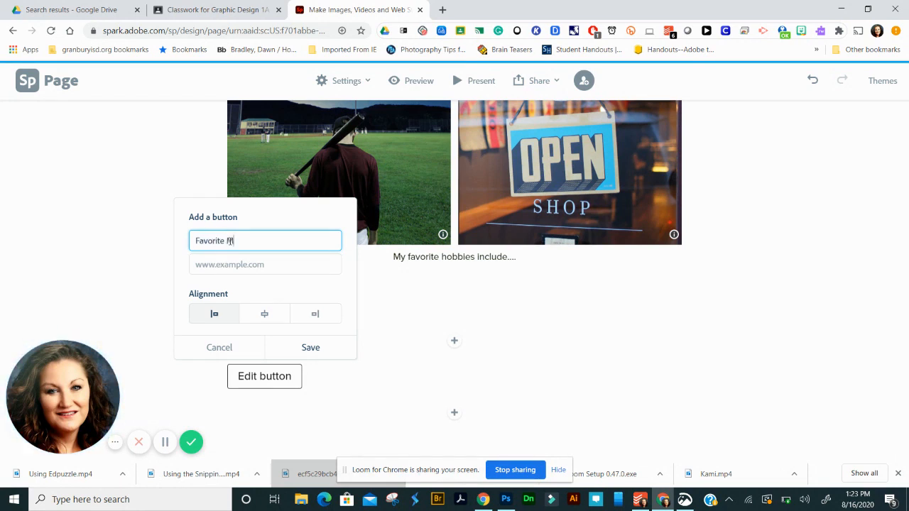
type("ovie")
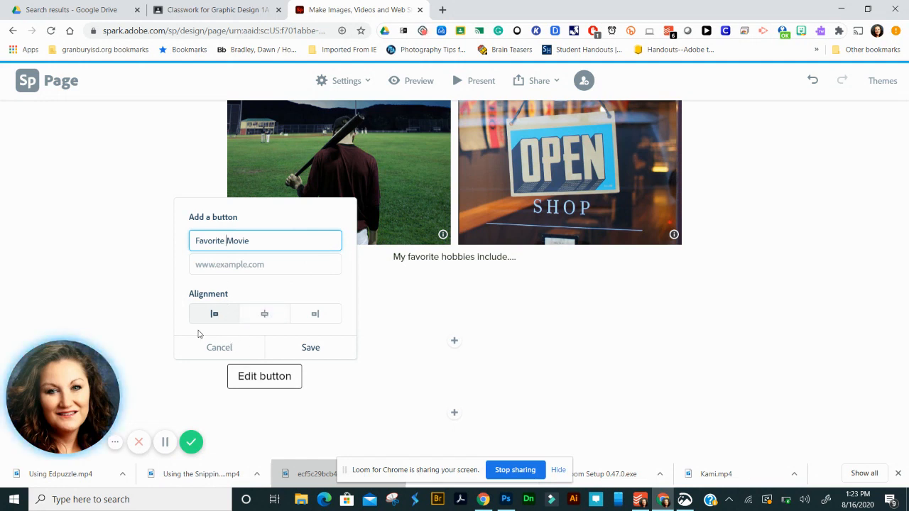
Step: Open youtube.com in a new browser tab and search for "office space"
left_click(442, 9)
type("youtube.com")
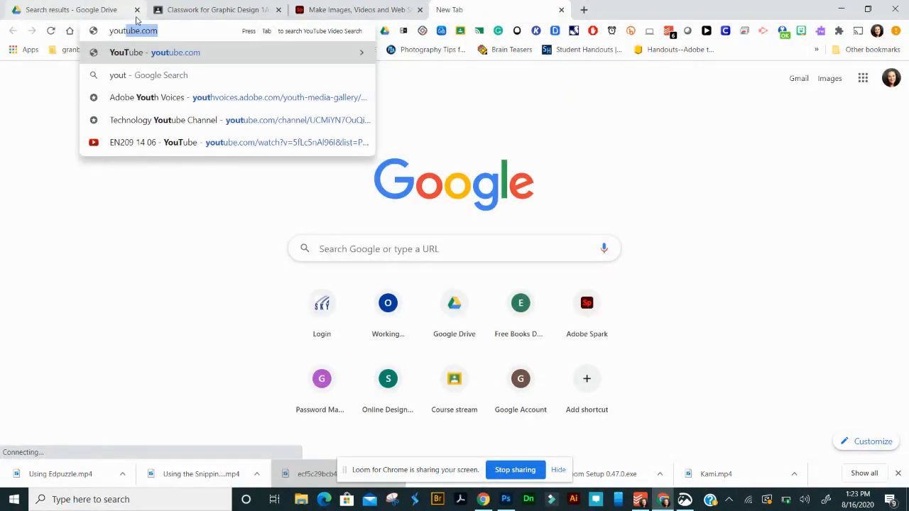
key("Return")
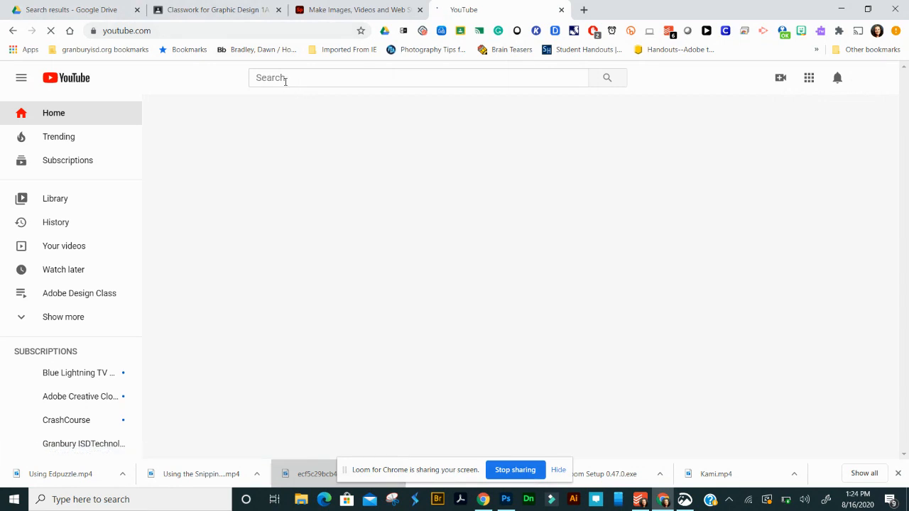
left_click(284, 81)
type("offi")
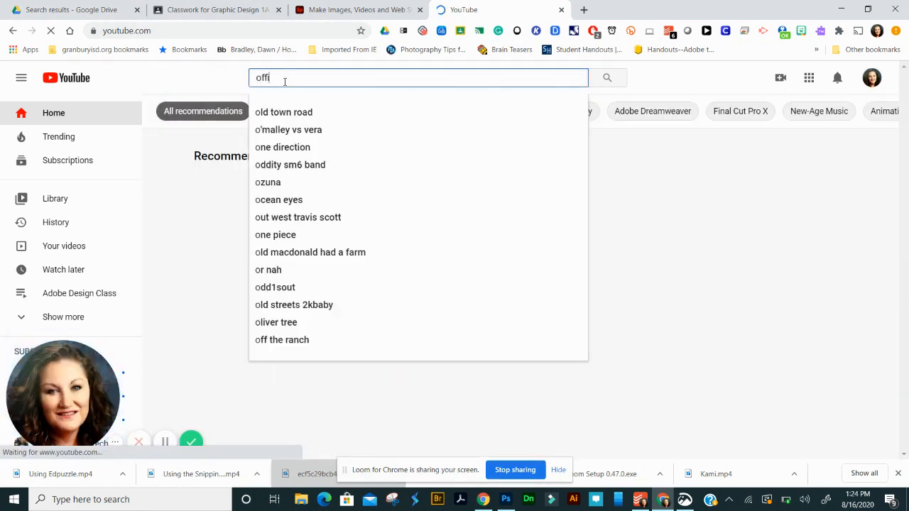
type("ce space")
key("Return")
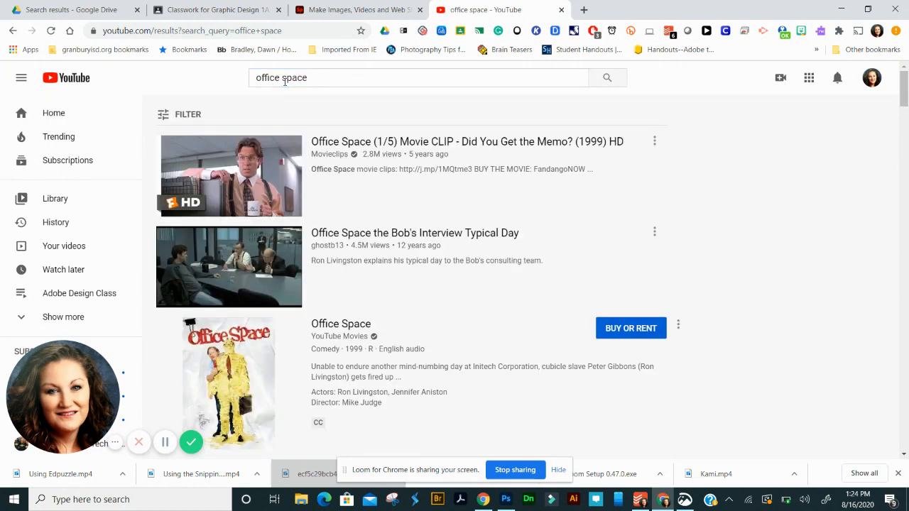
Step: Open the video "Office Space (1/5) Movie CLIP - Did You Get the Memo? (1999) HD" from the search results
mouse_move(343, 142)
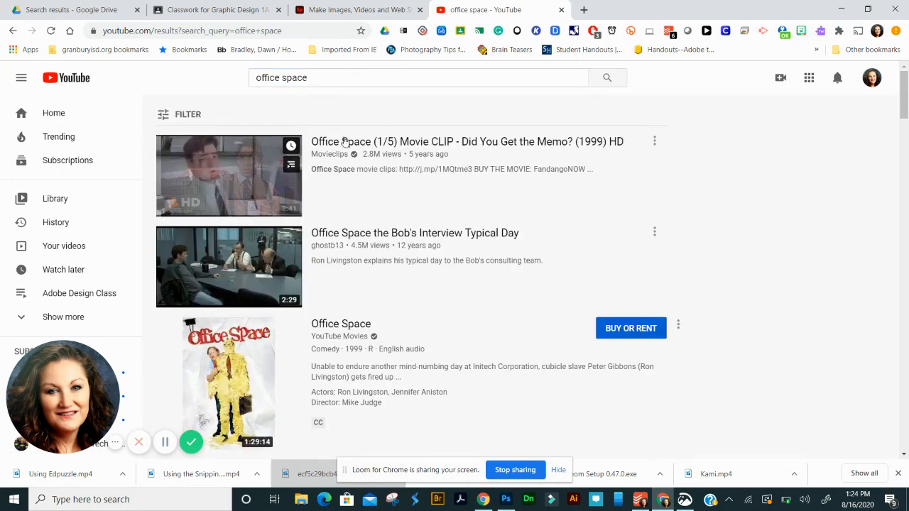
left_click(655, 141)
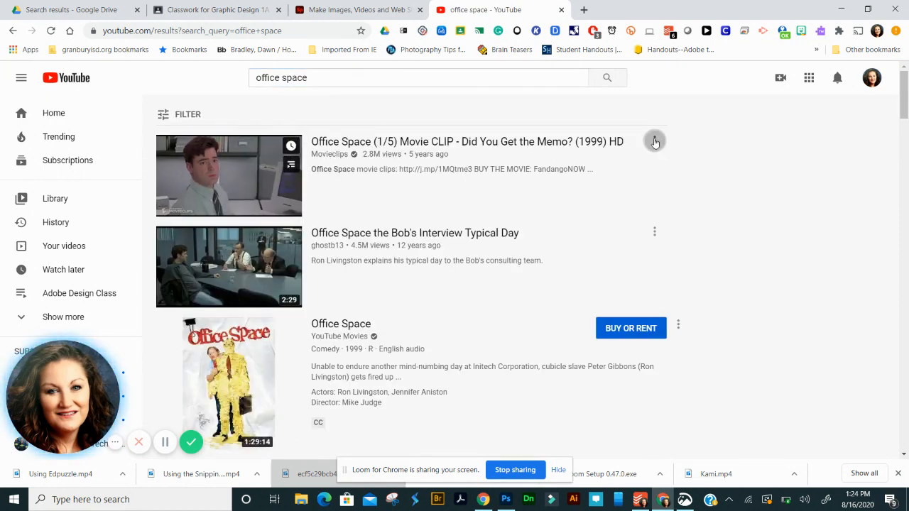
left_click(535, 139)
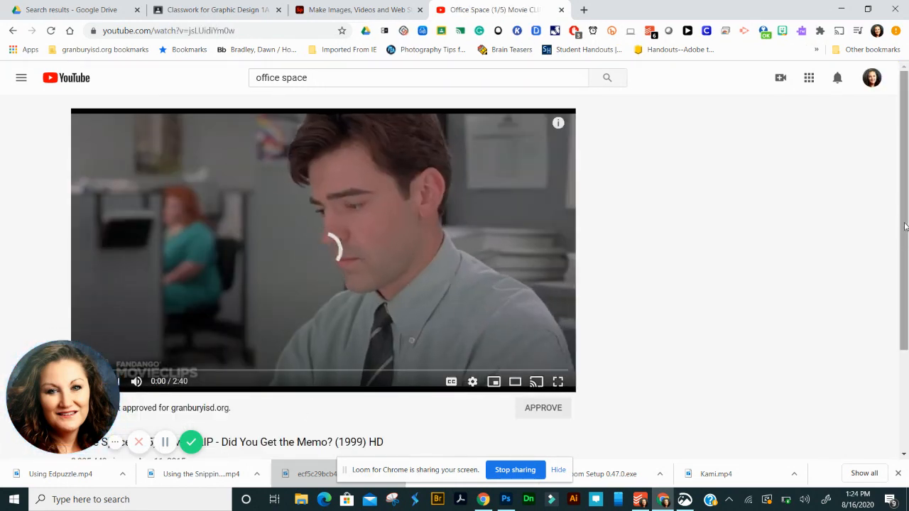
Step: Pause the Office Space clip and copy its share link
scroll(886, 267, "down", 3)
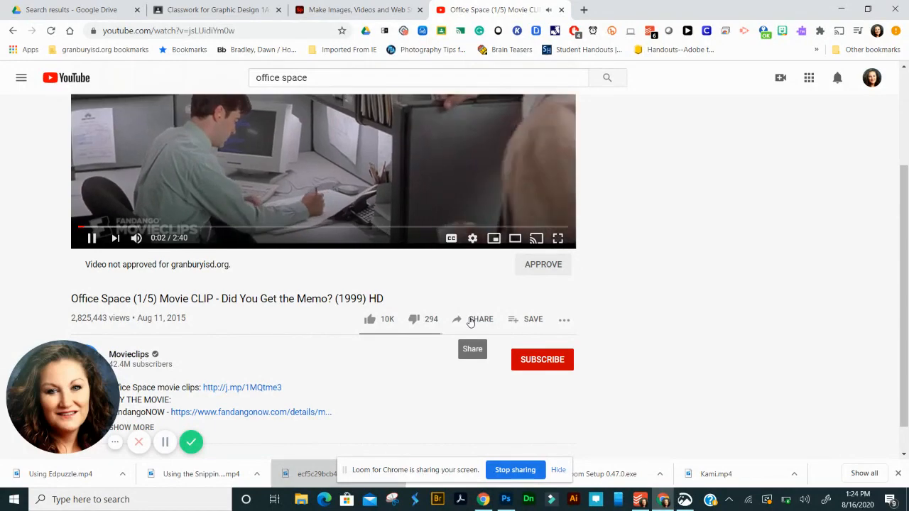
left_click(469, 322)
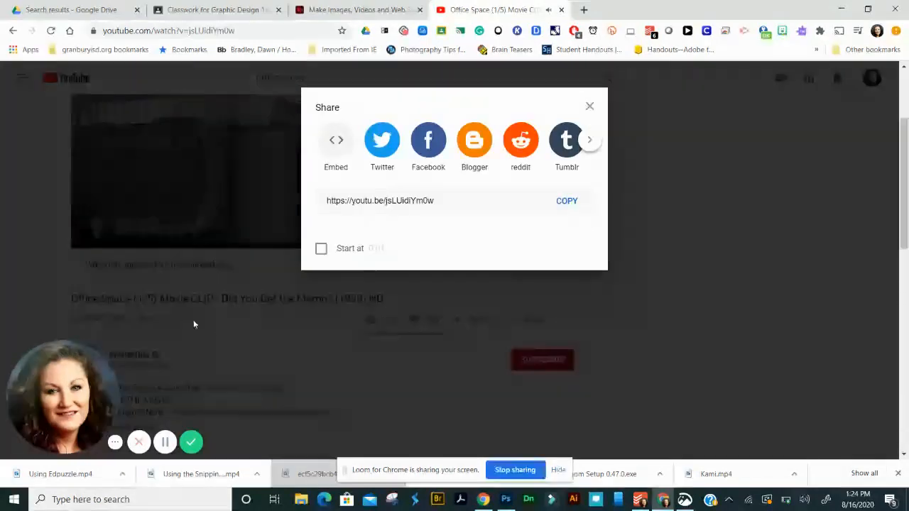
left_click(206, 158)
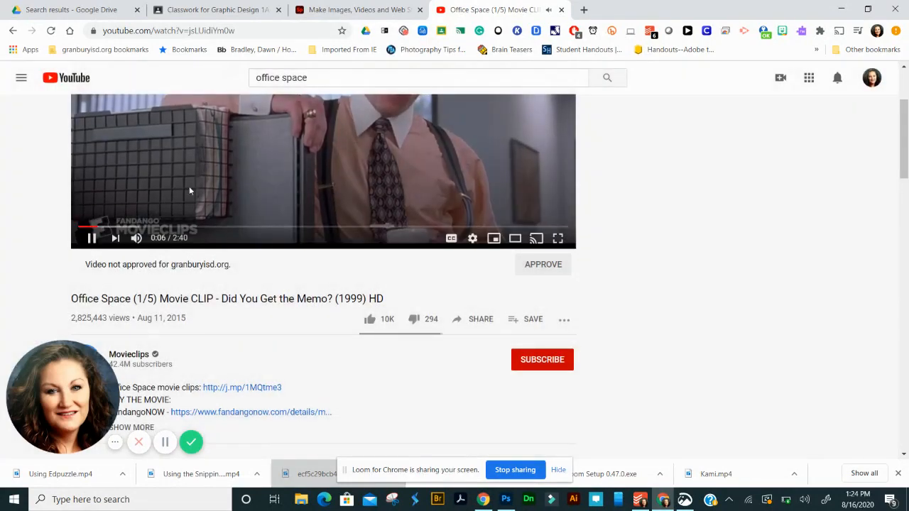
left_click(92, 239)
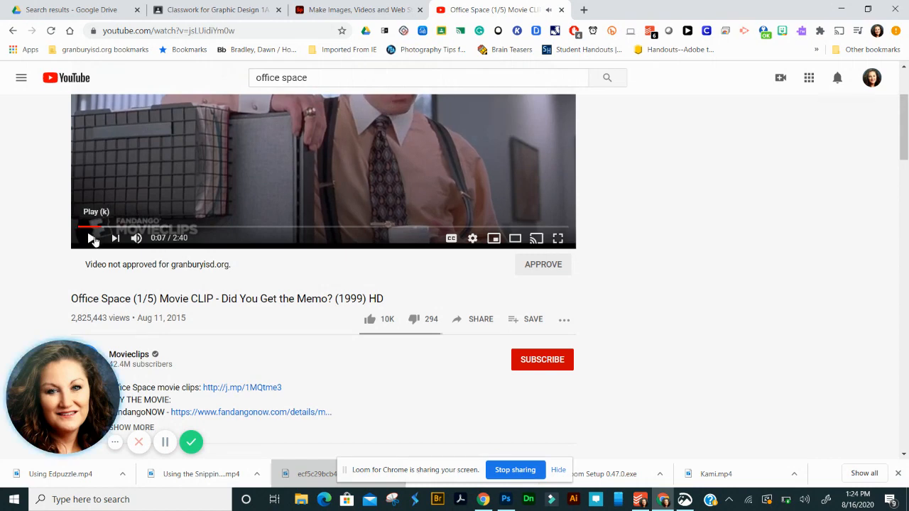
left_click(482, 319)
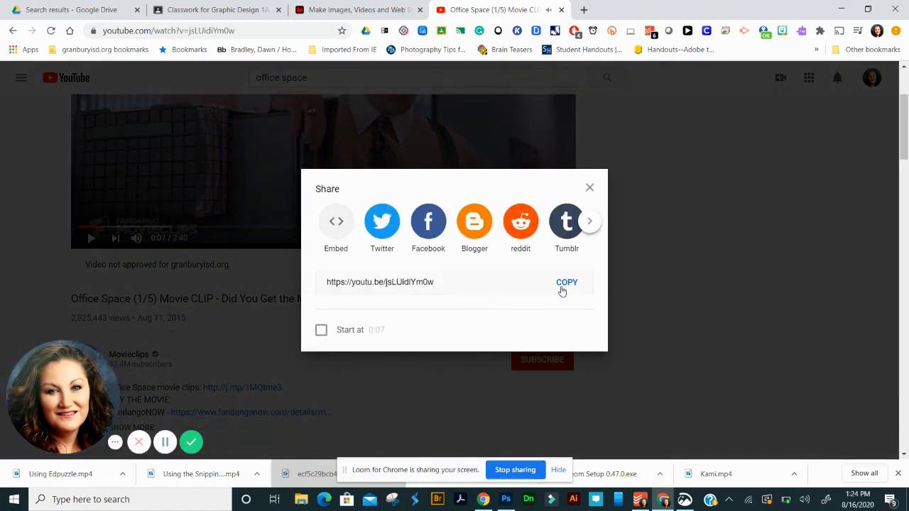
left_click(562, 287)
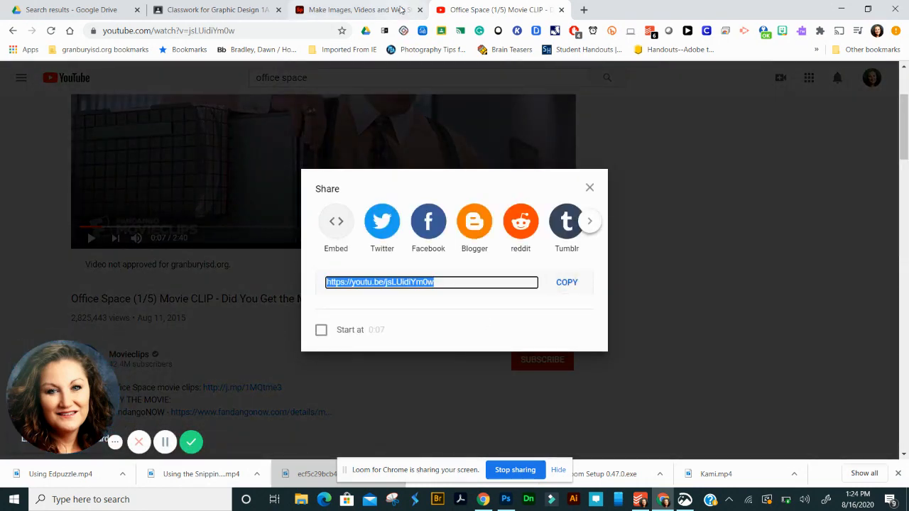
Step: Switch back to the Adobe Spark page, paste the copied YouTube link as the "Favorite Movie" button's address and save the button
left_click(354, 10)
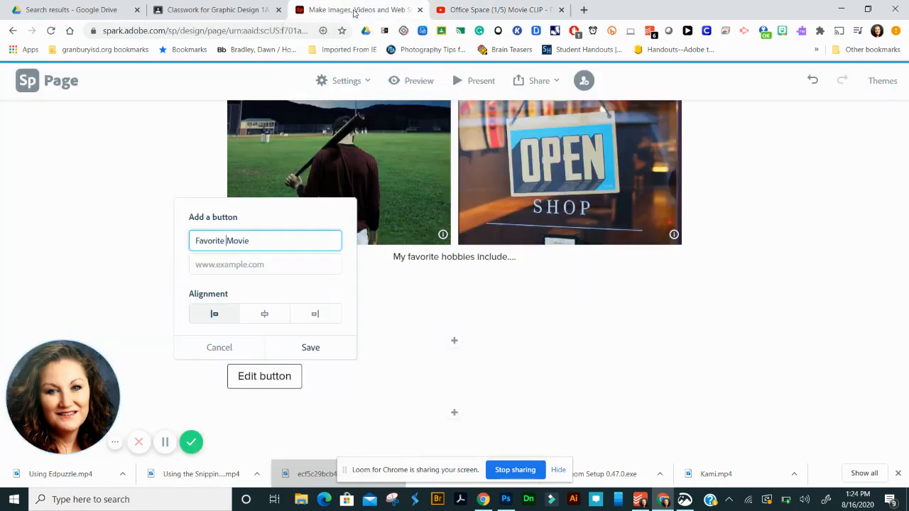
left_click(200, 267)
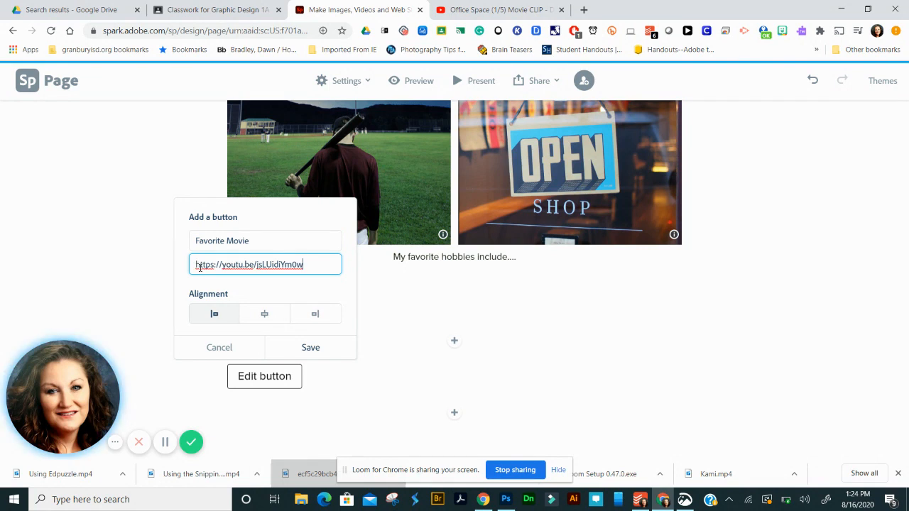
left_click(310, 348)
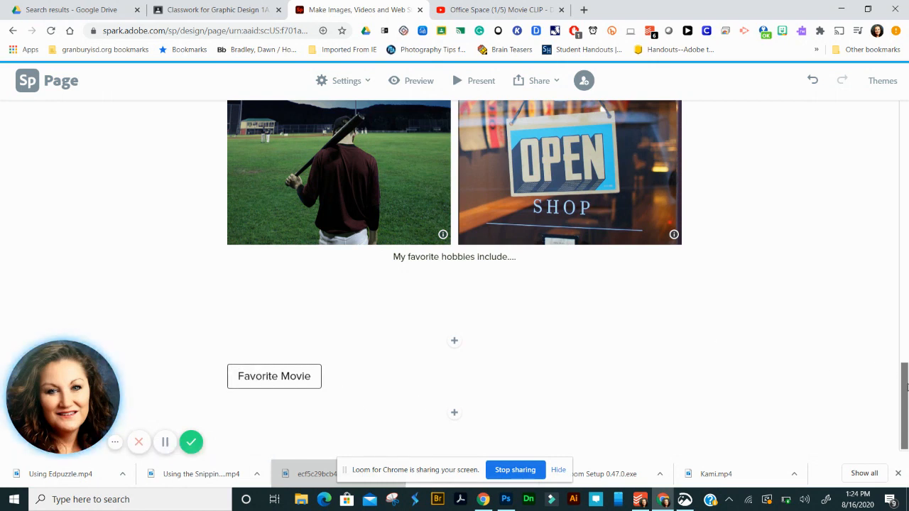
left_click(455, 415)
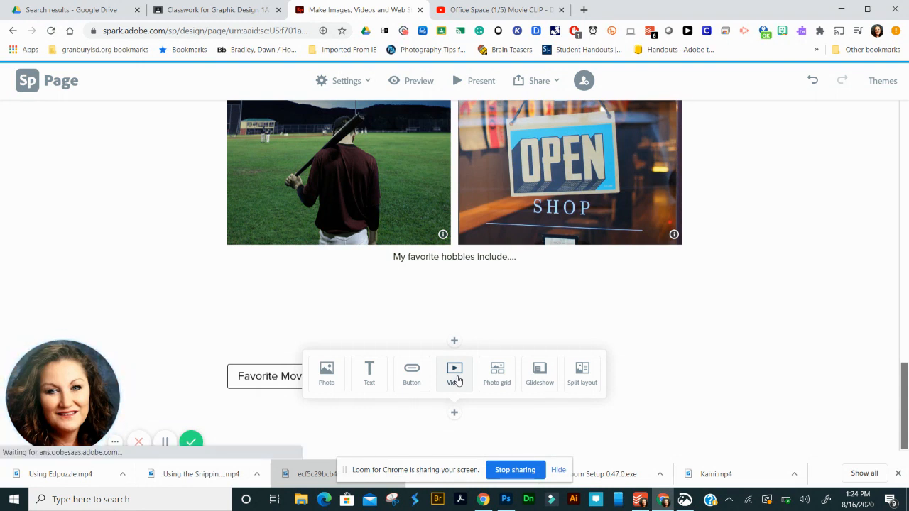
left_click(455, 377)
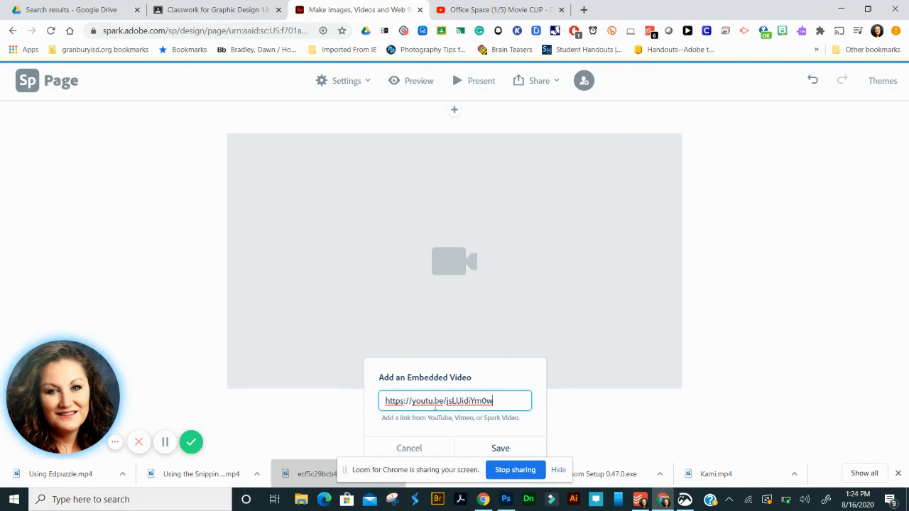
left_click(500, 448)
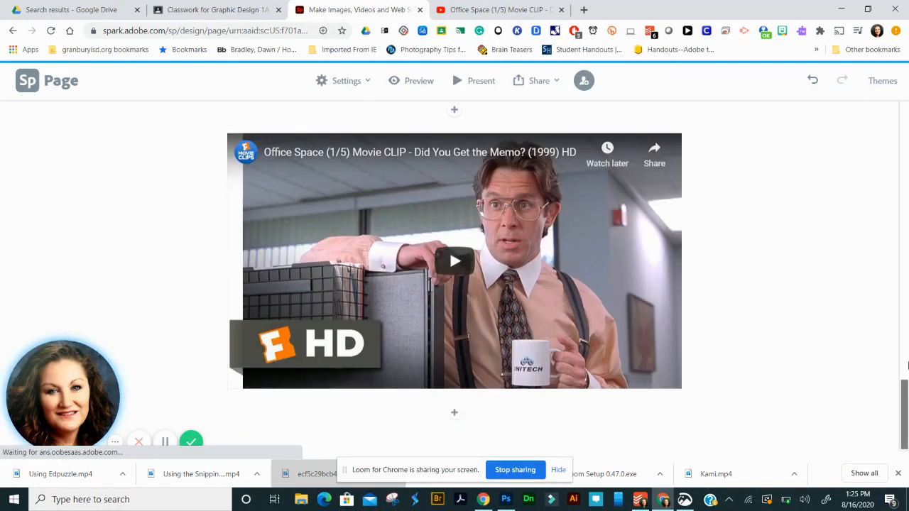
mouse_move(907, 413)
left_mouse_down()
mouse_move(907, 399)
mouse_move(907, 423)
left_mouse_up()
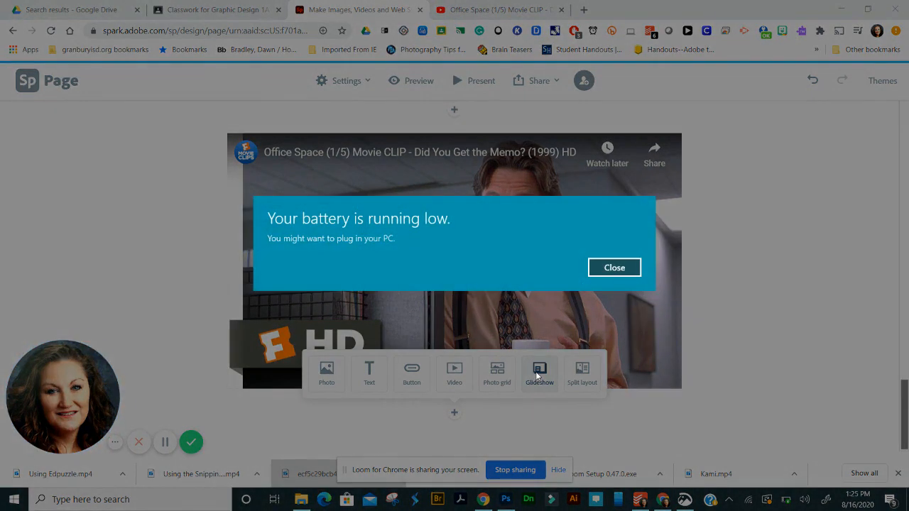
Step: Dismiss the low-battery notice, preview the finished page up to its title and return to editing
left_click(614, 268)
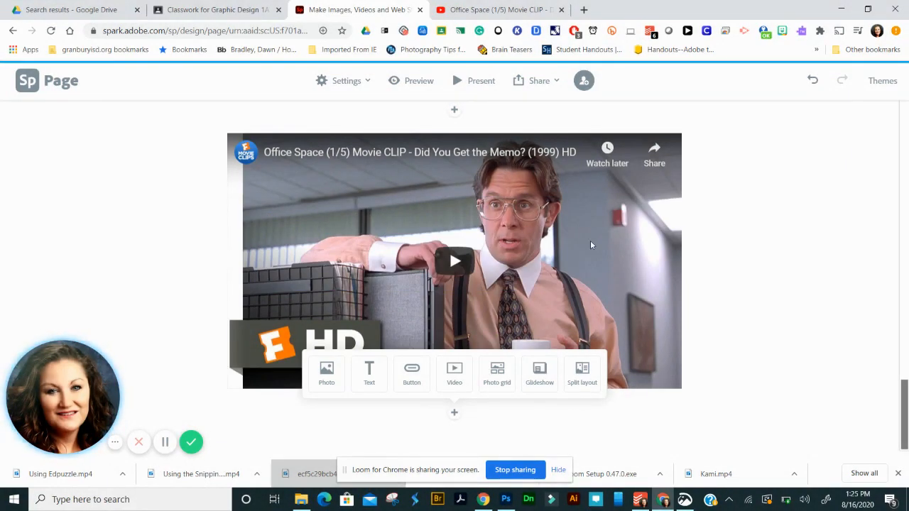
left_click(422, 81)
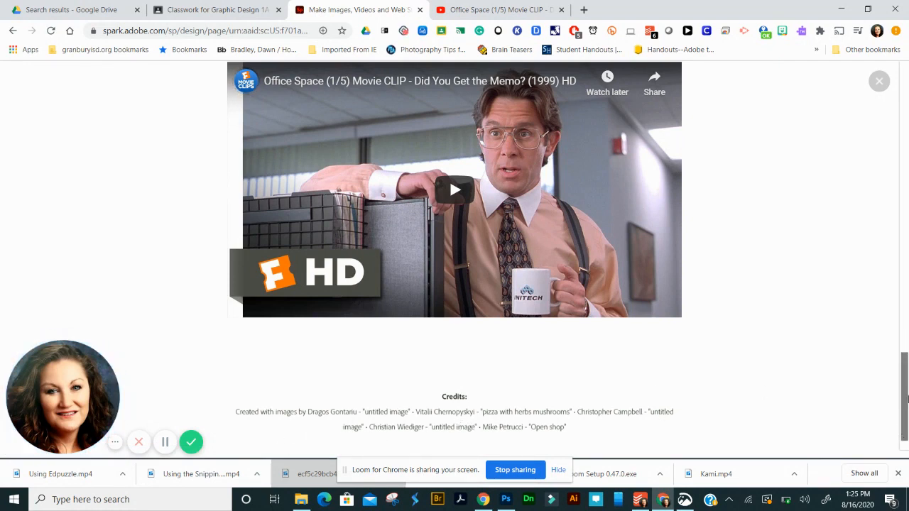
left_click_drag(906, 393, 908, 100)
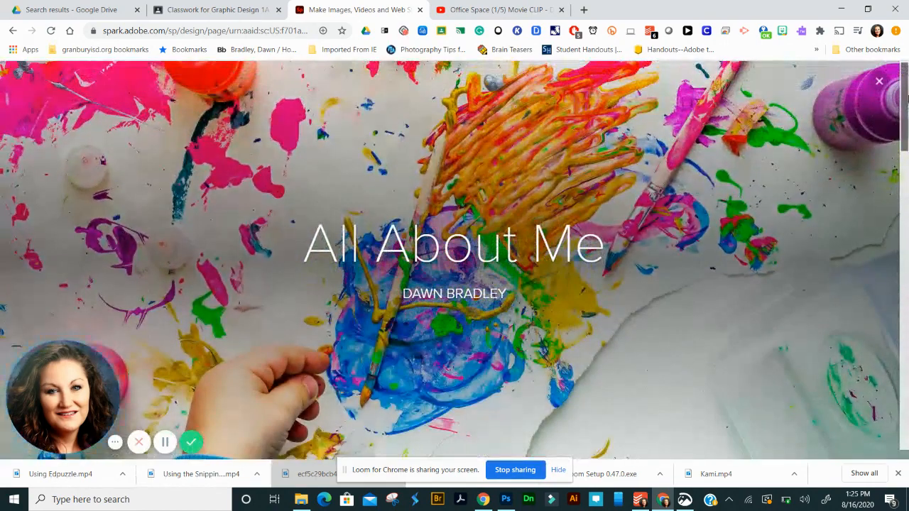
left_click(880, 81)
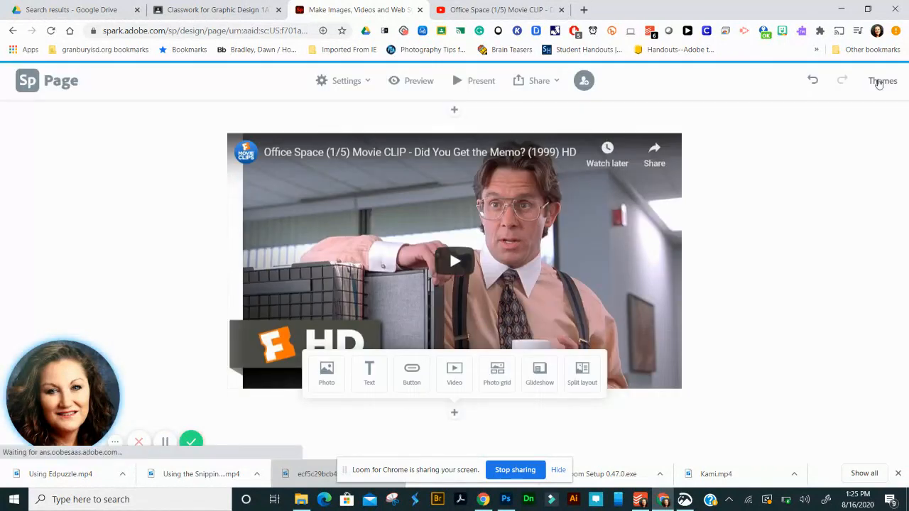
Step: Publish the page with the author's name appended to the title "All About Me", the category Education, and create its share link
left_click(551, 87)
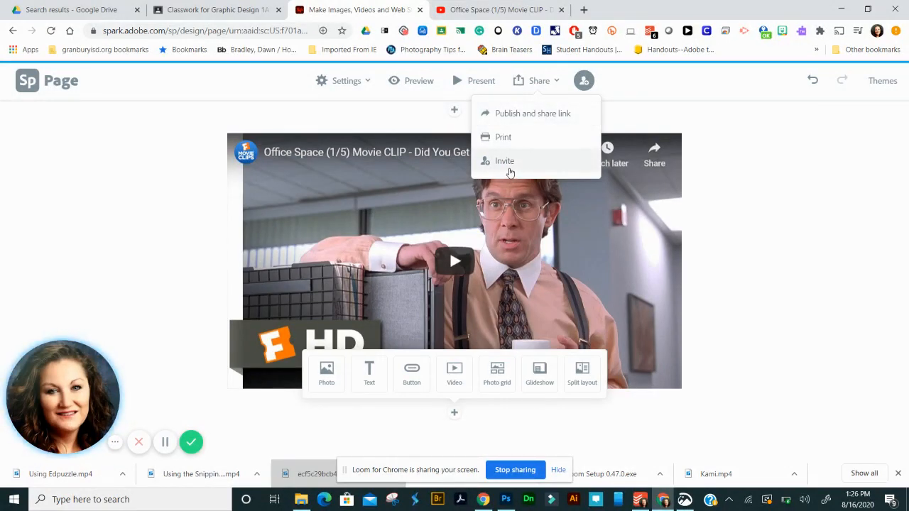
left_click(511, 121)
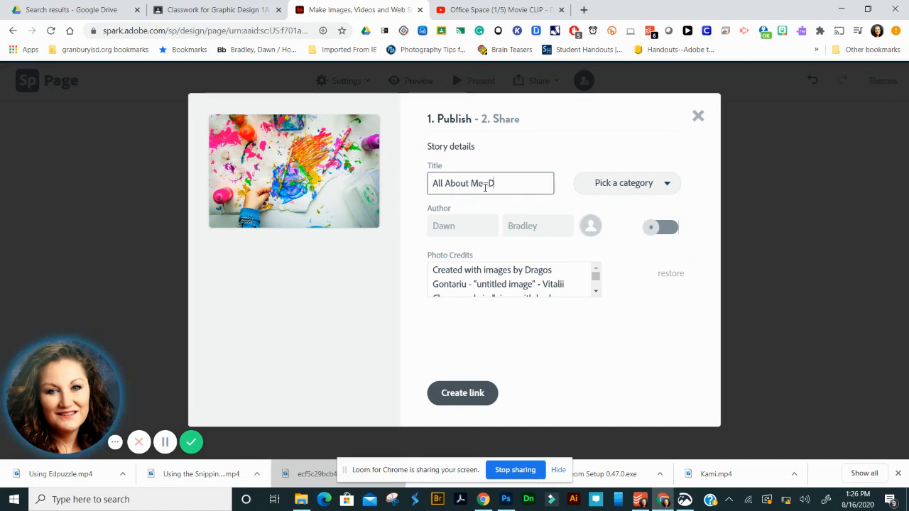
type("Me=Dawn B")
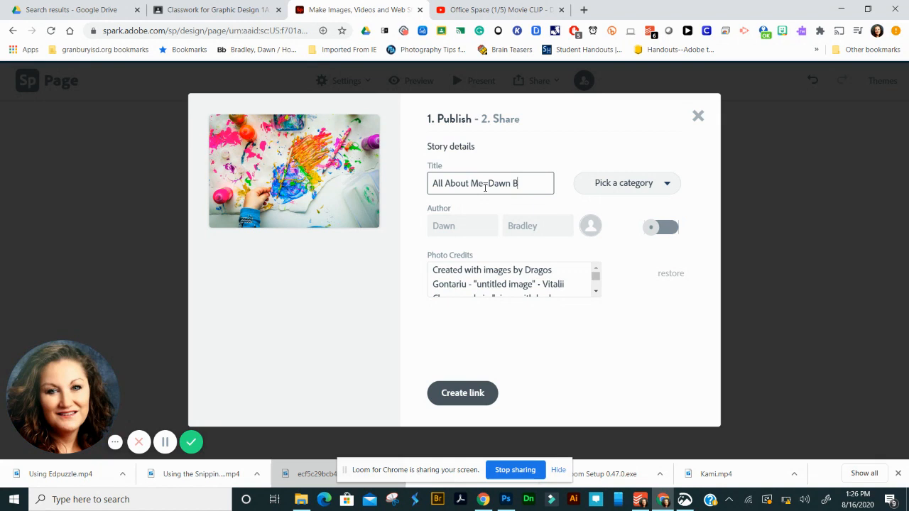
left_click(668, 186)
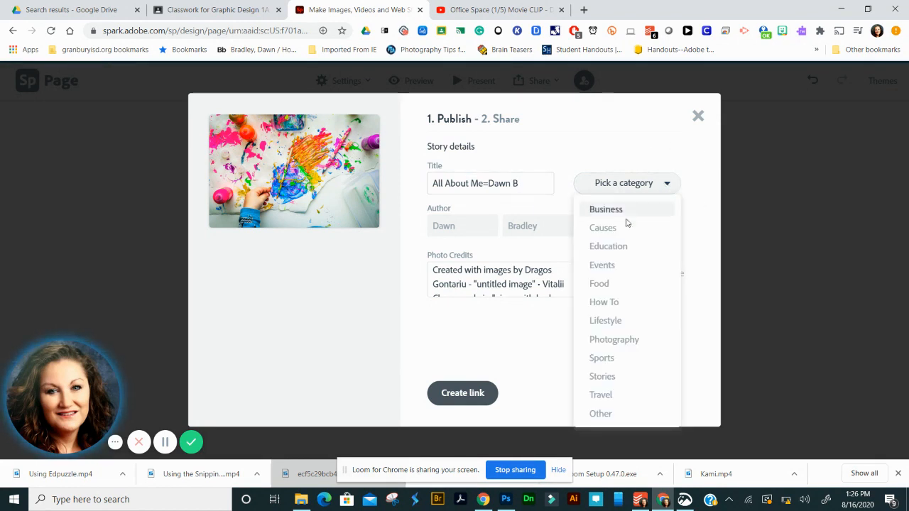
left_click(617, 247)
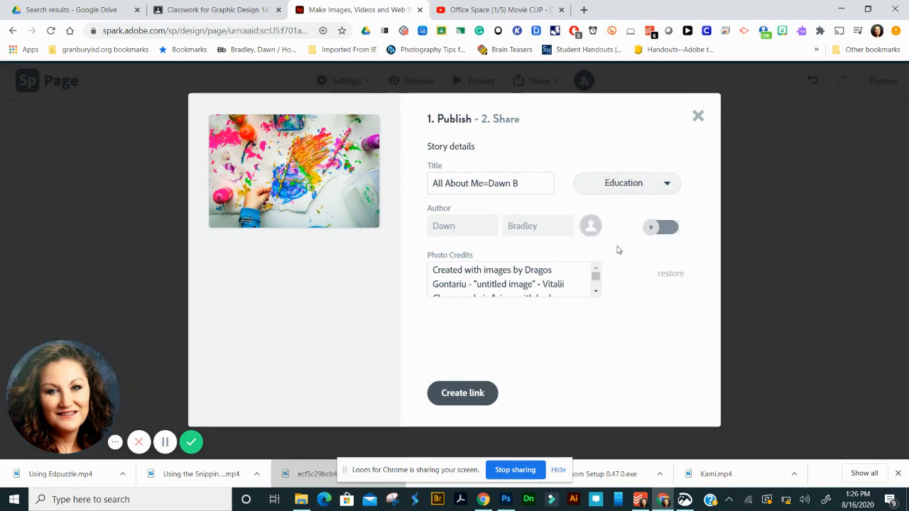
left_click(469, 399)
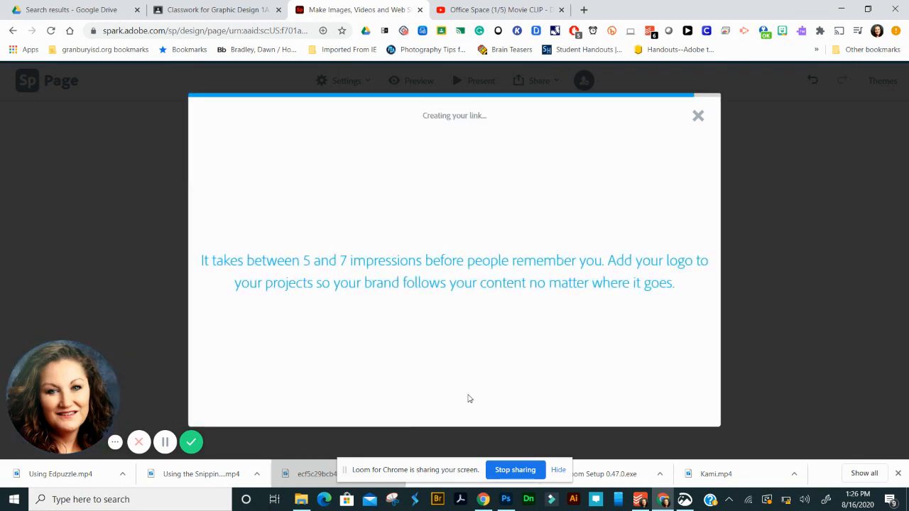